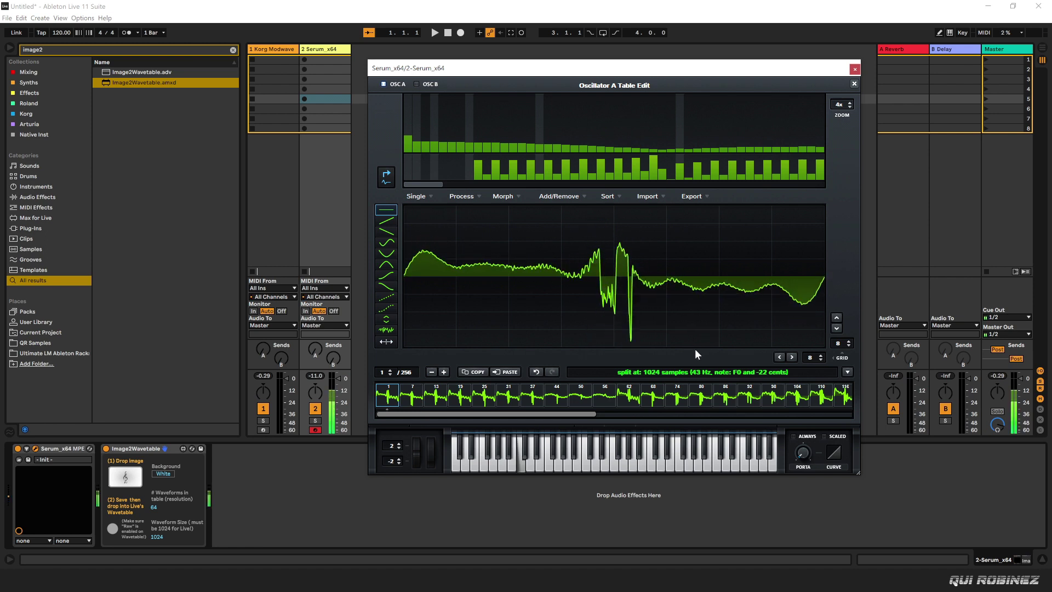
Undo the last wavetable edit and export the table as the WAV file QR Digital Waves to the modwave folder on Apps (D:).
{"action": "left_click", "coordinate": [535, 373]}
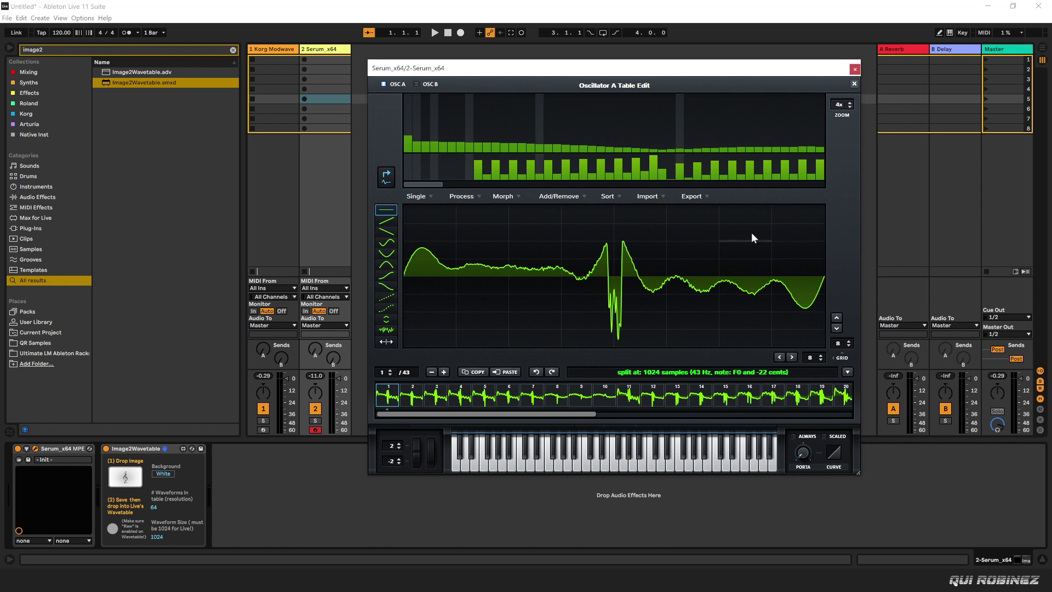
{"action": "left_click", "coordinate": [692, 196]}
{"action": "left_click", "coordinate": [734, 243]}
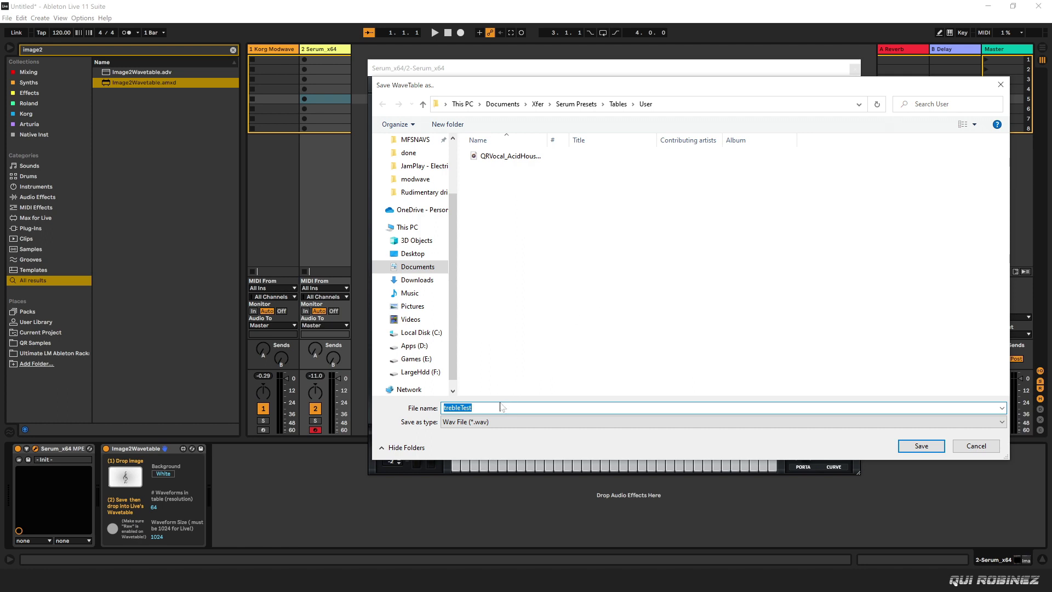
{"action": "left_click", "coordinate": [414, 345]}
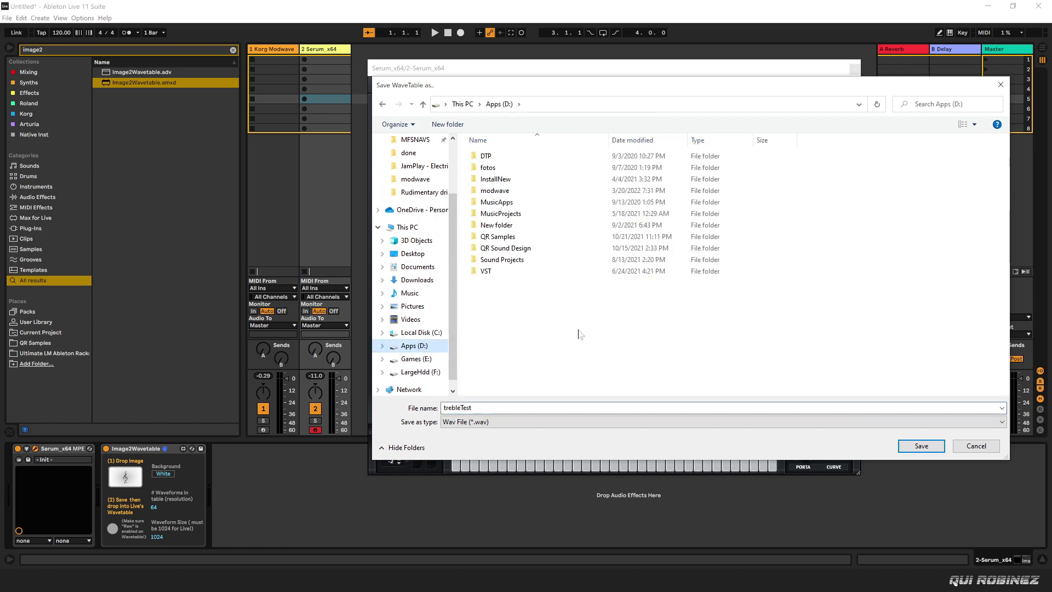
{"action": "double_click", "coordinate": [508, 192]}
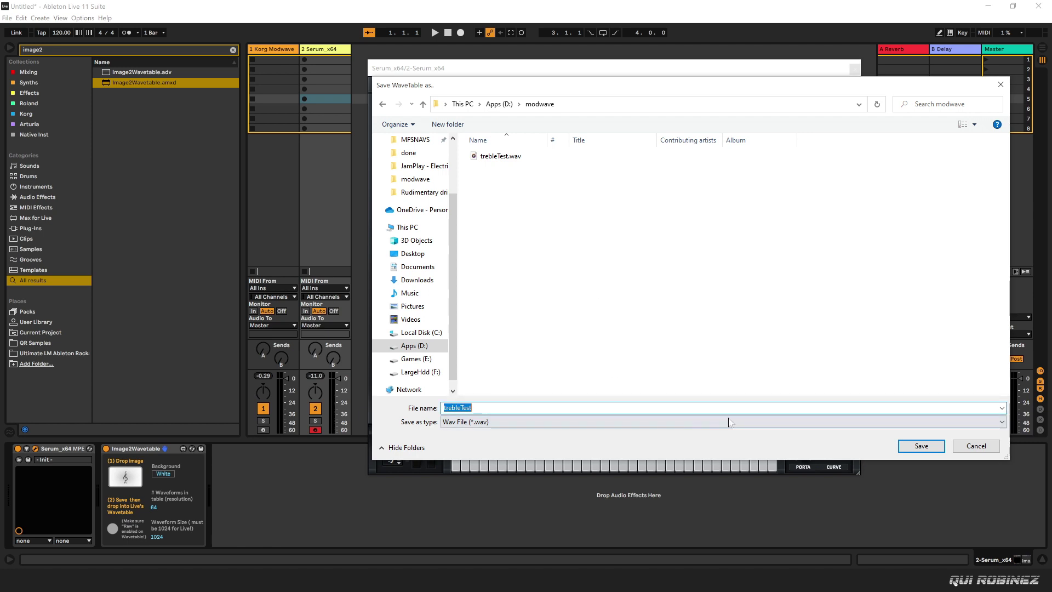
{"action": "left_click", "coordinate": [563, 407]}
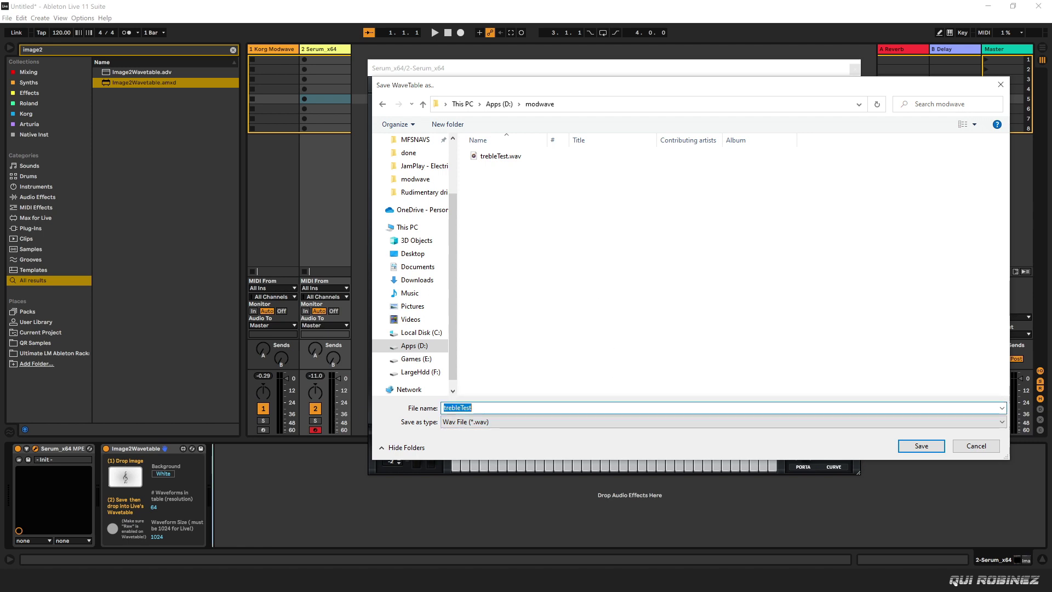
{"action": "type", "text": "D"}
{"action": "key", "text": "BackSpace"}
{"action": "type", "text": "QR "}
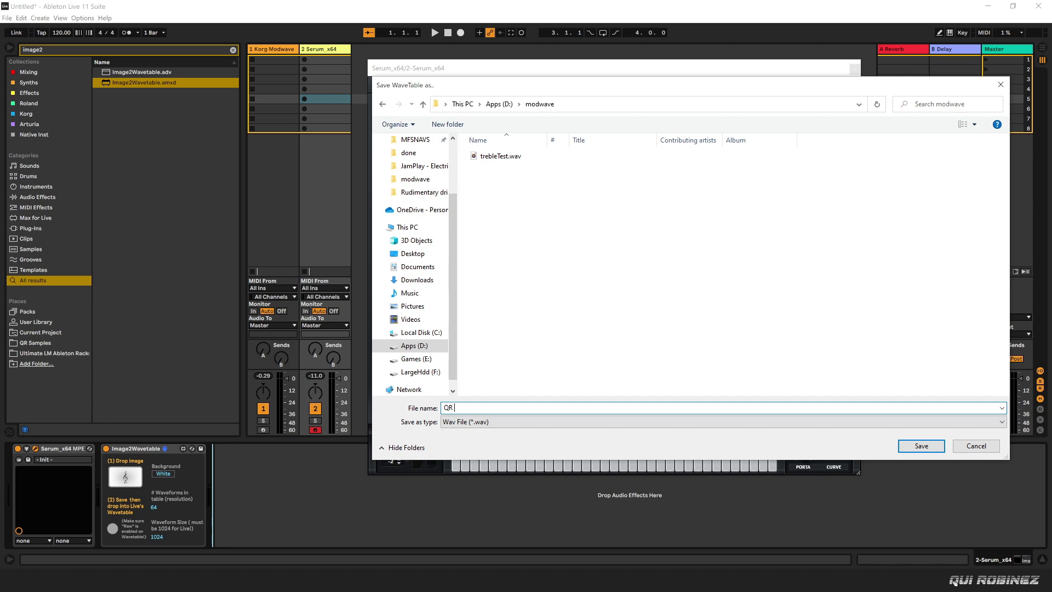
{"action": "type", "text": "Digital Waves"}
{"action": "left_click", "coordinate": [926, 446]}
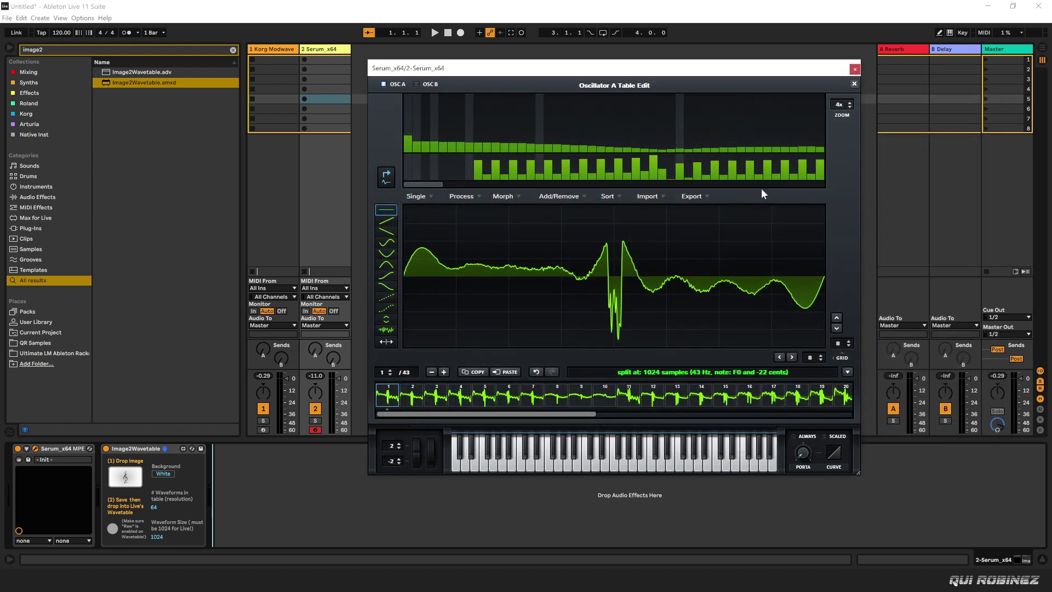
Close the synth editor, delete the Serum_x64 track and arm the Korg Modwave track for recording.
{"action": "left_click", "coordinate": [854, 69]}
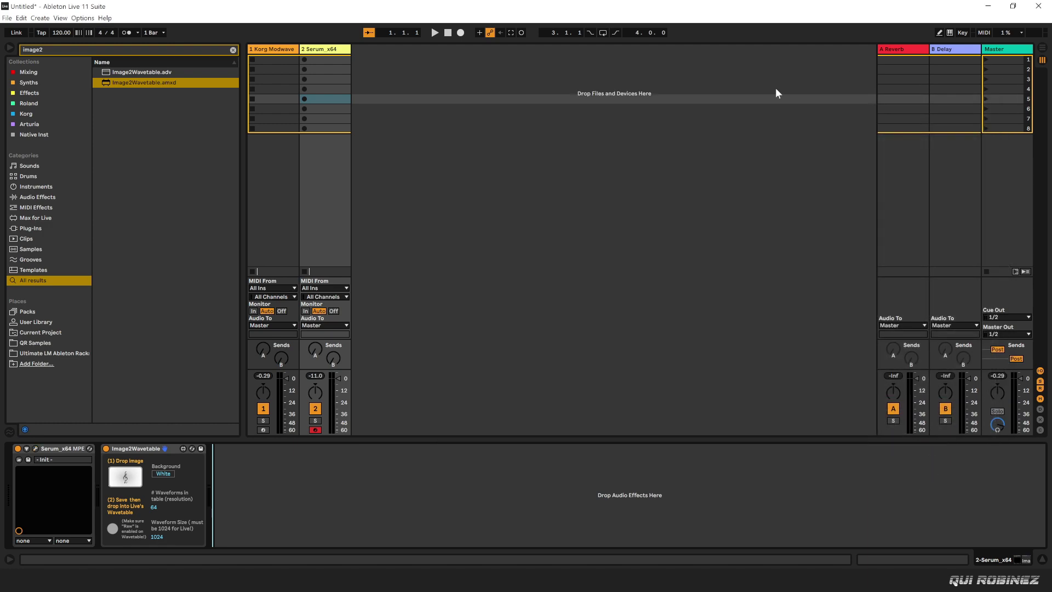
{"action": "left_click", "coordinate": [323, 49]}
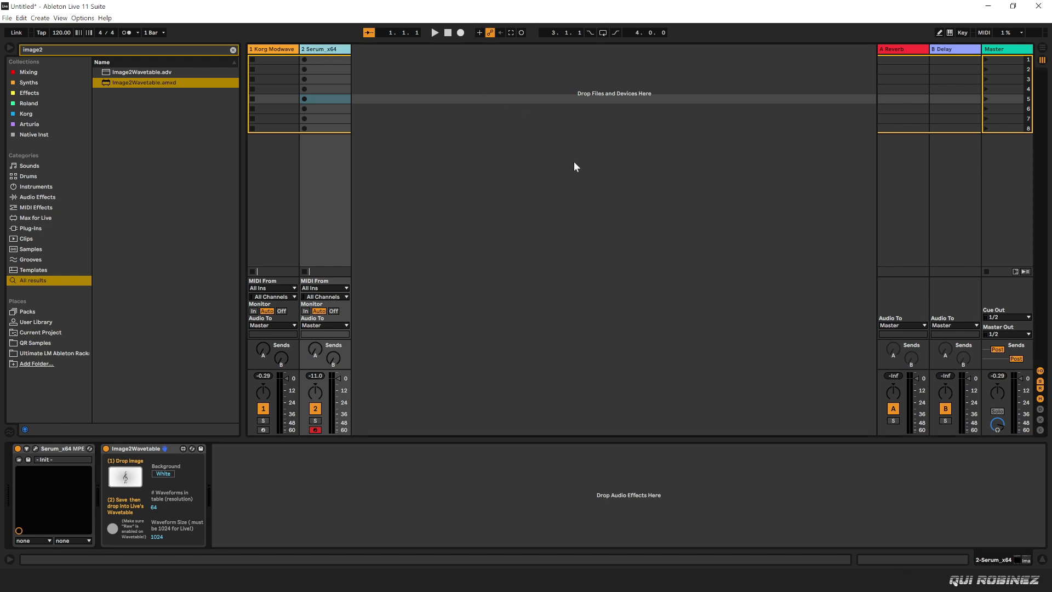
{"action": "key", "text": "Delete"}
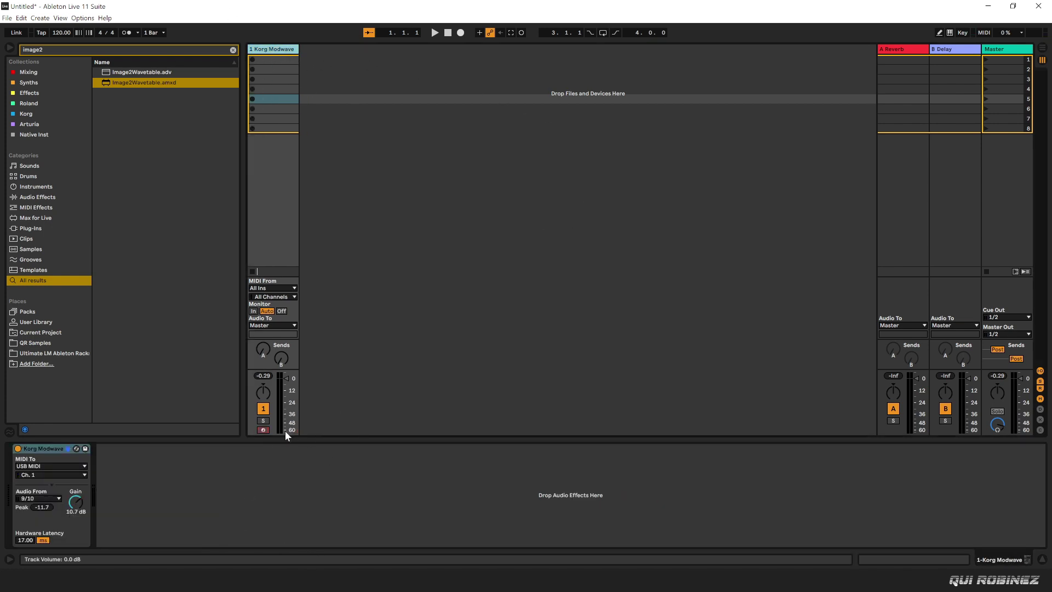
{"action": "left_click", "coordinate": [263, 429]}
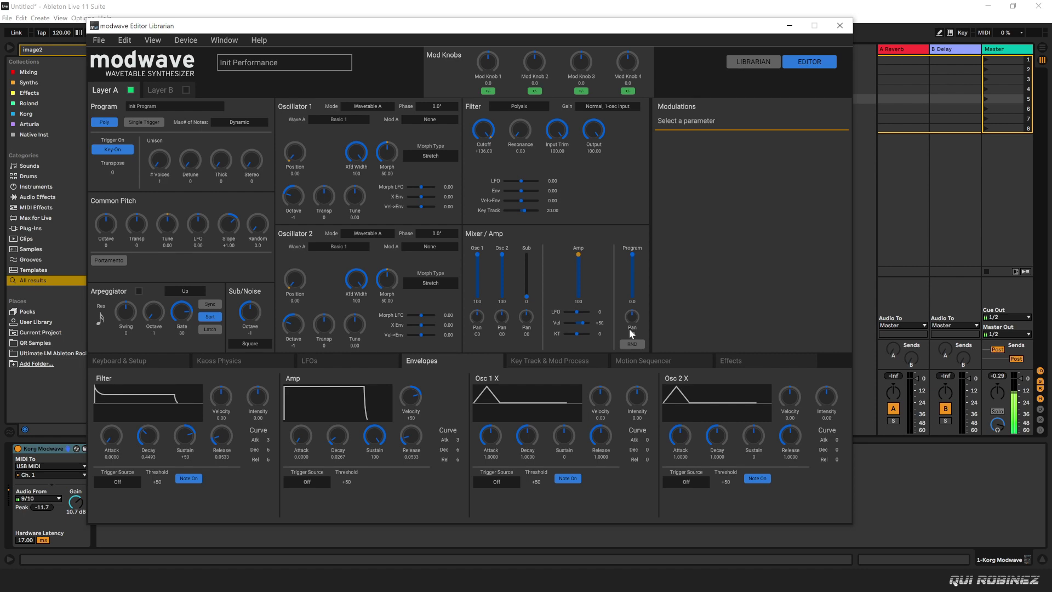
In the modwave Editor Librarian, import QR Digital Waves.wav from the modwave folder on Apps (D:) as a wavetable.
{"action": "left_click", "coordinate": [752, 61]}
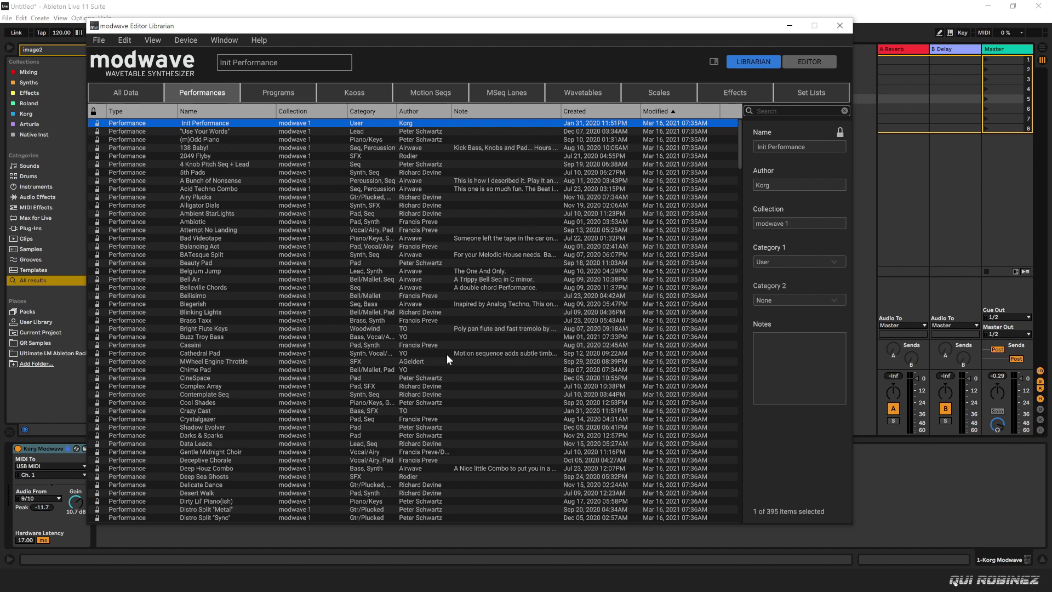
{"action": "left_click", "coordinate": [585, 94]}
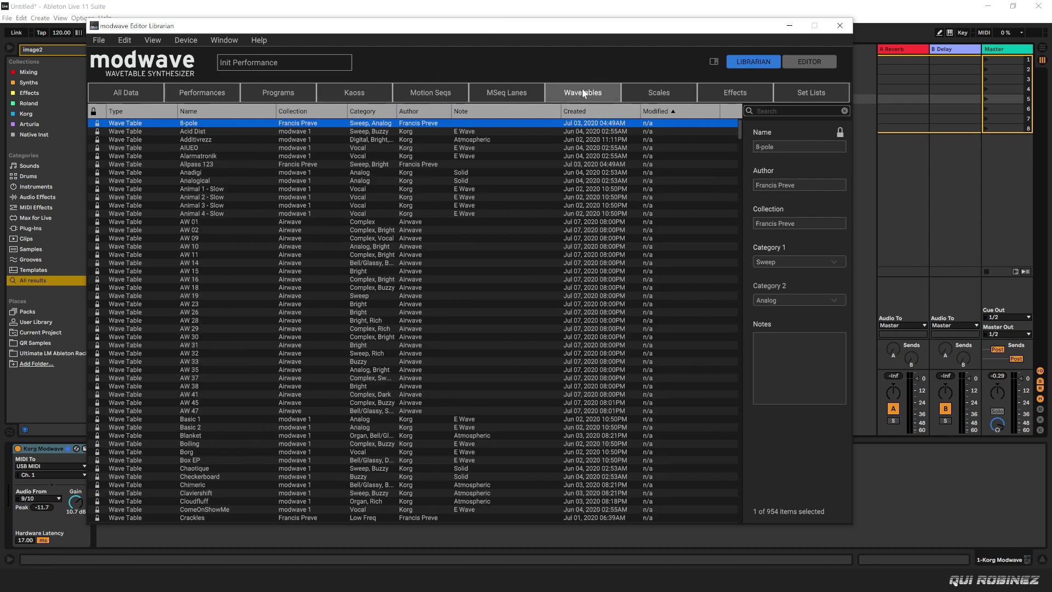
{"action": "left_click", "coordinate": [99, 40]}
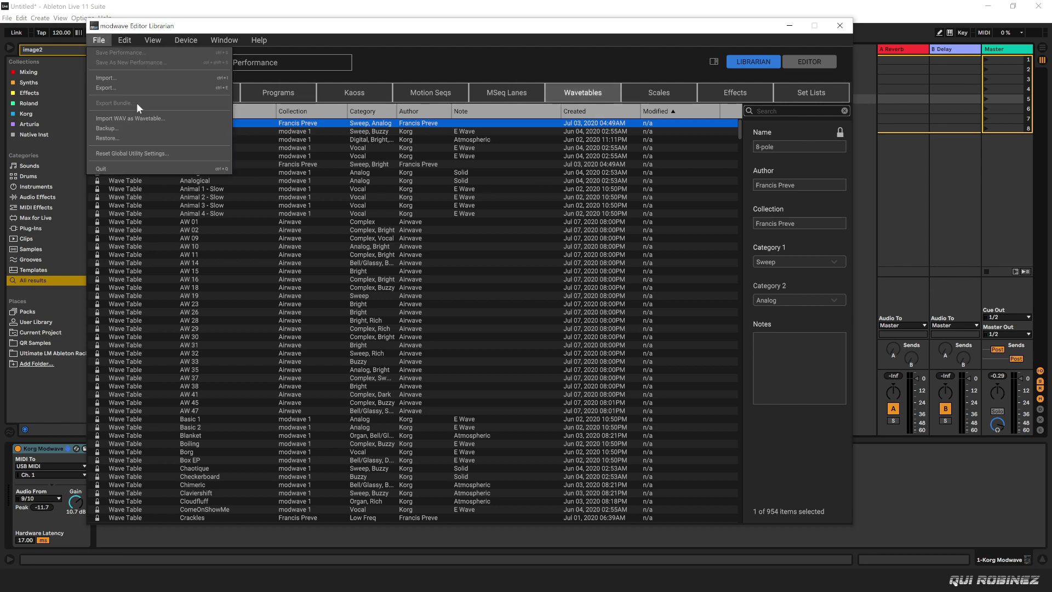
{"action": "left_click", "coordinate": [140, 119]}
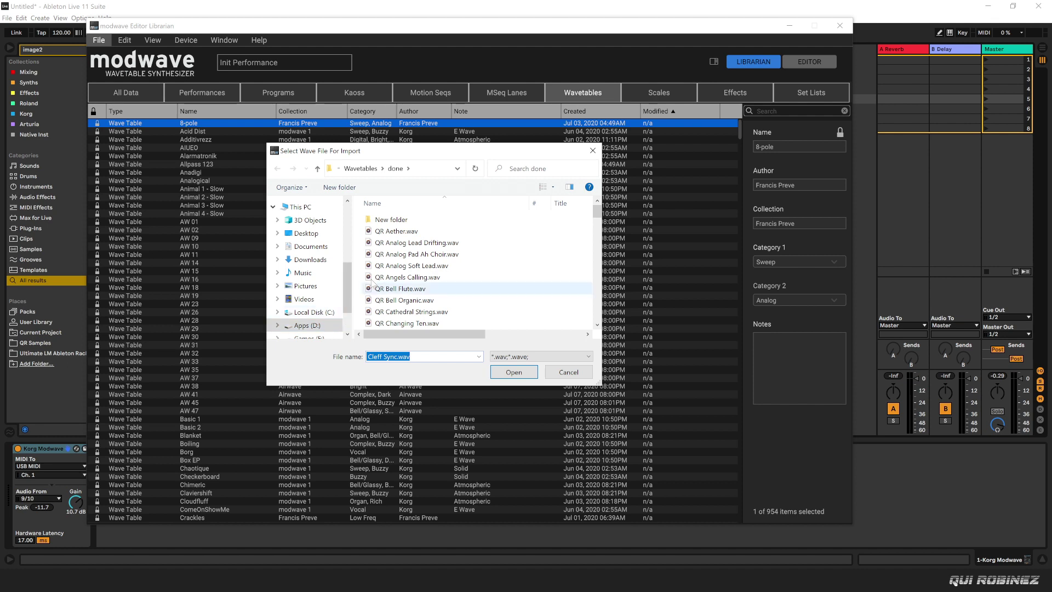
{"action": "left_click", "coordinate": [340, 325]}
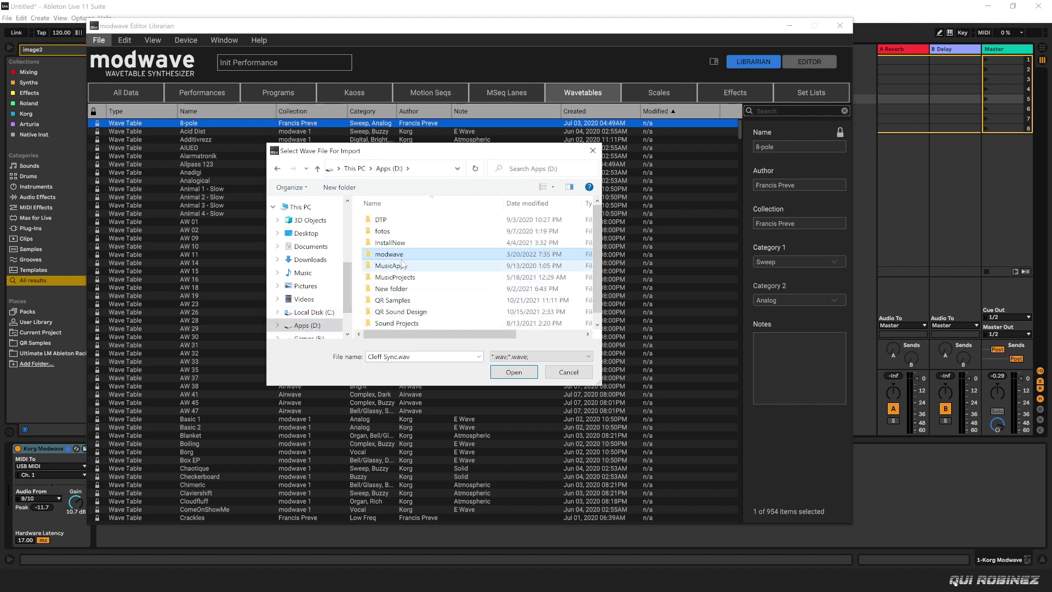
{"action": "double_click", "coordinate": [405, 255]}
{"action": "left_click", "coordinate": [408, 219]}
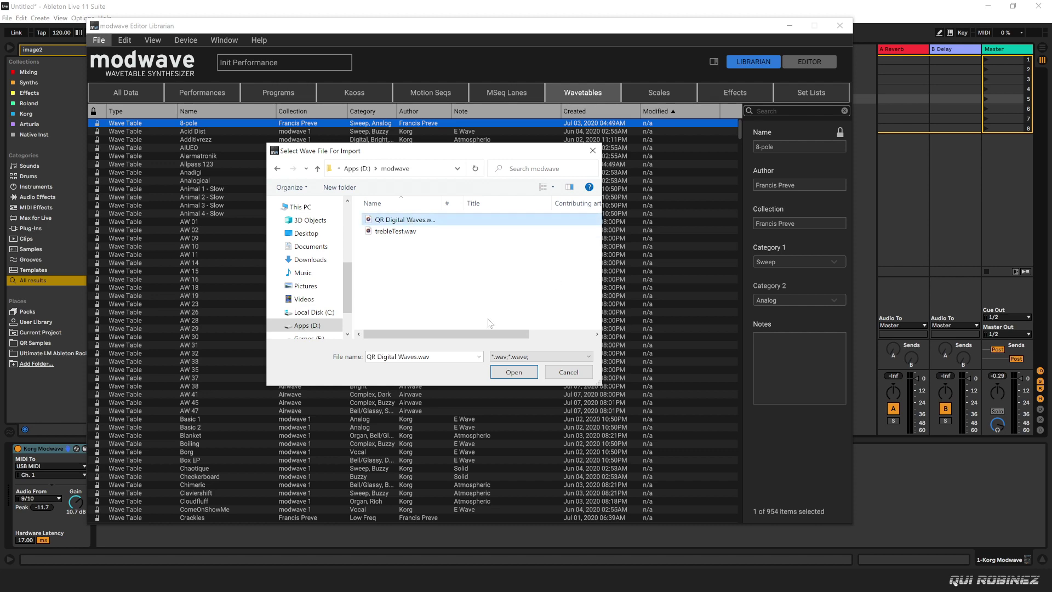
{"action": "left_click", "coordinate": [522, 378]}
Assign the QR Digital Waves wavetable to Oscillator 1's Wave A in the Init Performance.
{"action": "left_click", "coordinate": [201, 92]}
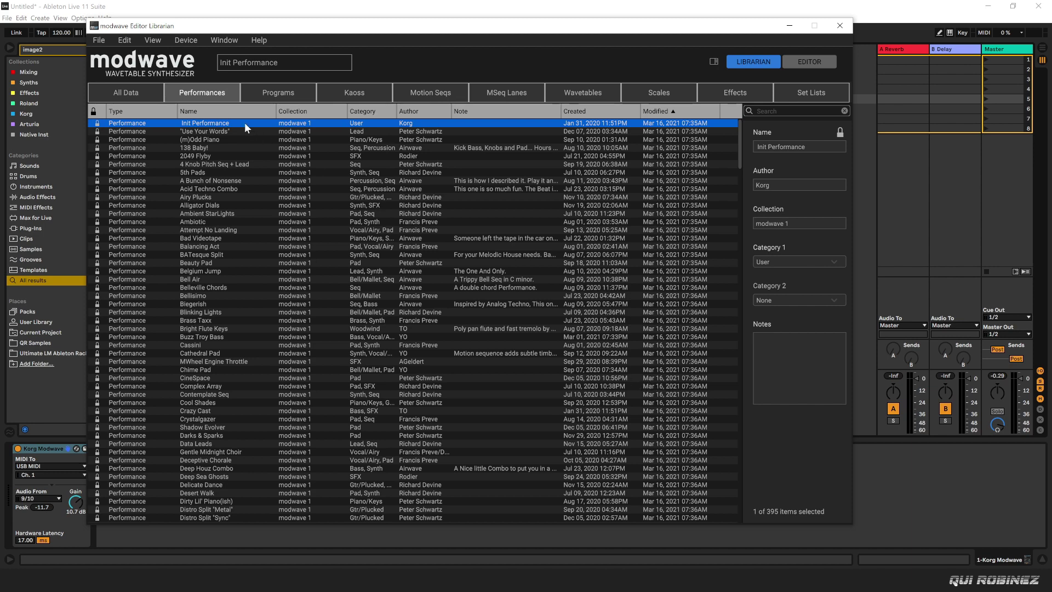
{"action": "left_click", "coordinate": [826, 65]}
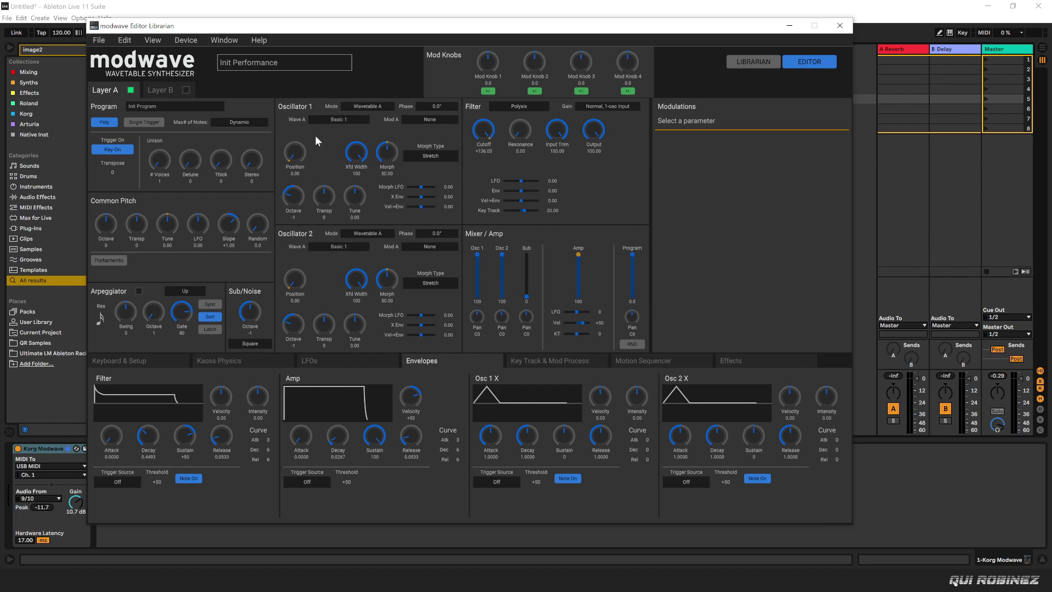
{"action": "left_click", "coordinate": [342, 123]}
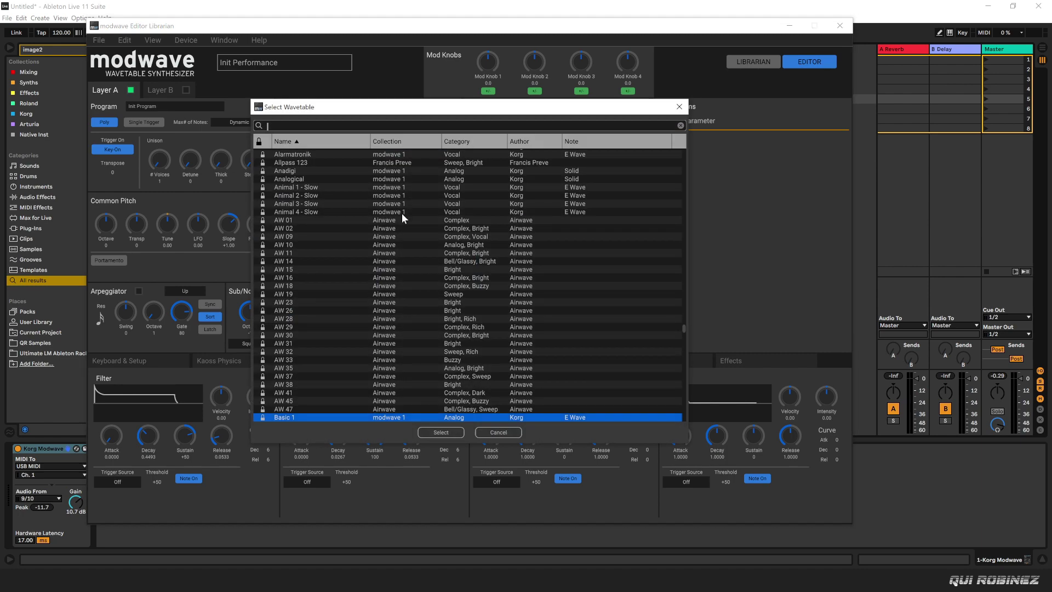
{"action": "type", "text": "qr d"}
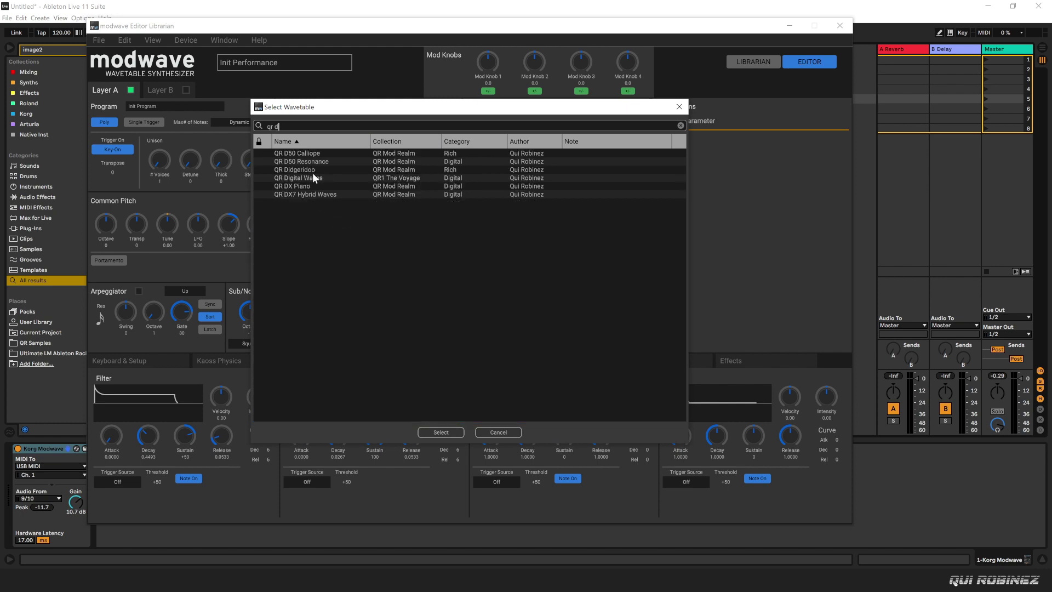
{"action": "double_click", "coordinate": [310, 177]}
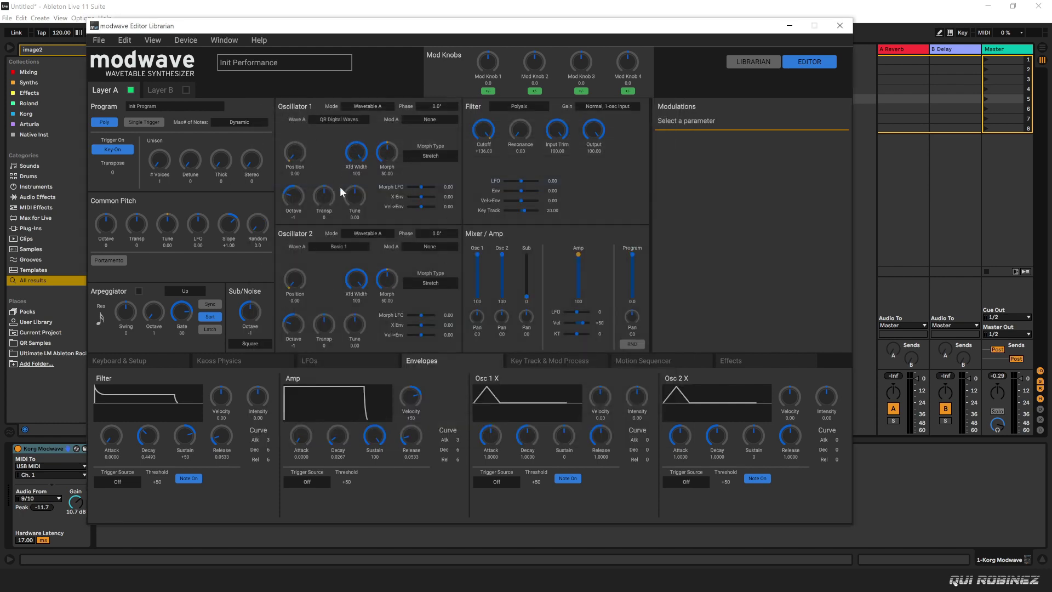
Assign the QR Digital Waves wavetable to Oscillator 2's Wave A.
{"action": "left_click", "coordinate": [333, 252]}
{"action": "type", "text": "qr di"}
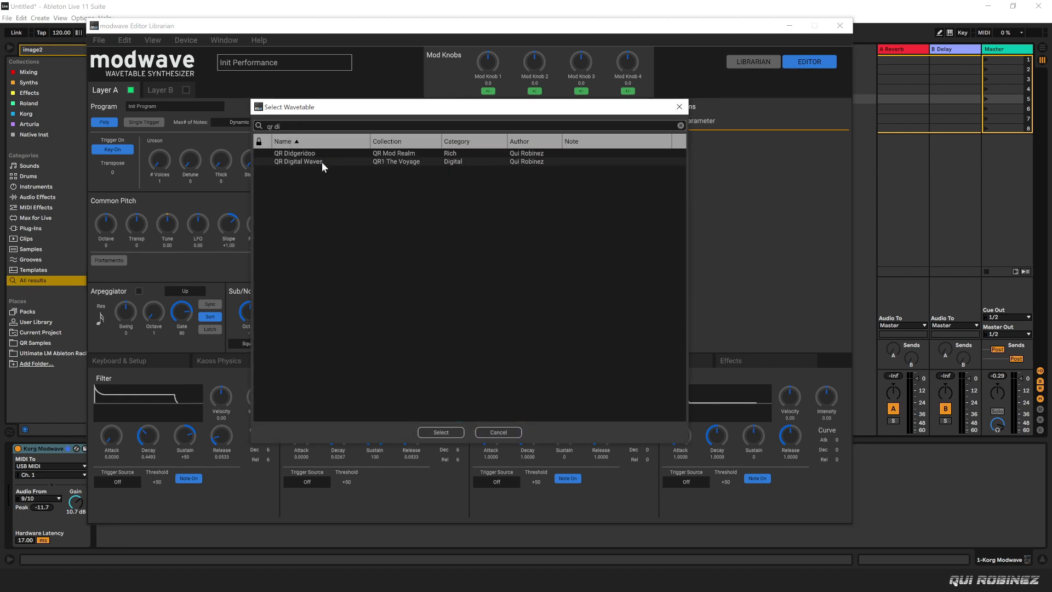
{"action": "left_click", "coordinate": [321, 162]}
{"action": "double_click", "coordinate": [321, 162]}
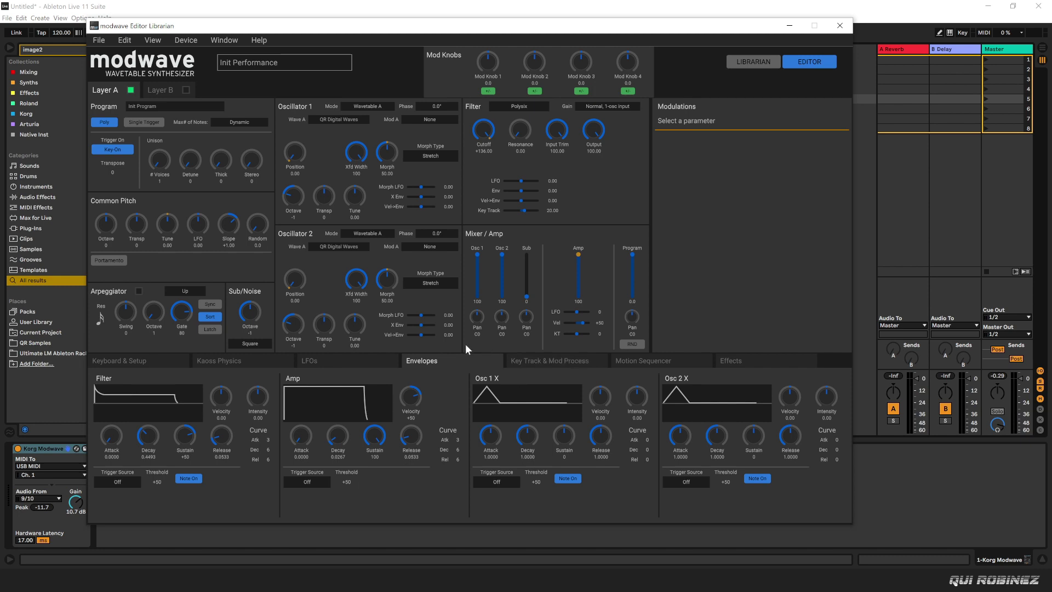
Set Osc 2 to pan R100 and level 0 in the mixer, with Osc 1's pan reset to C0.
{"action": "left_click_drag", "start_coordinate": [504, 317], "coordinate": [468, 140]}
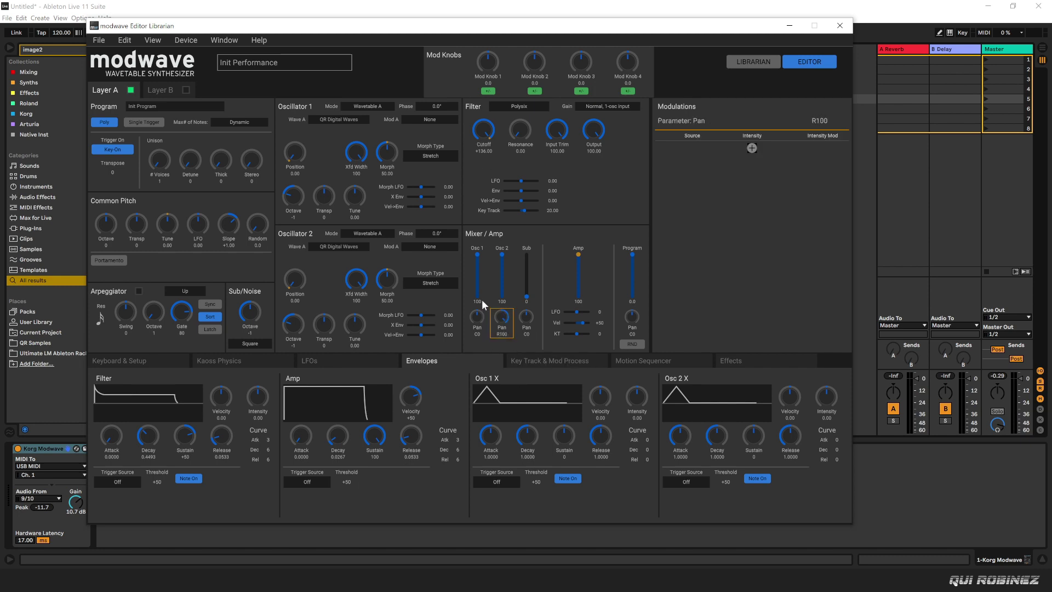
{"action": "left_click_drag", "start_coordinate": [476, 316], "coordinate": [468, 373]}
{"action": "double_click", "coordinate": [481, 318]}
{"action": "left_click_drag", "start_coordinate": [502, 254], "coordinate": [502, 298]}
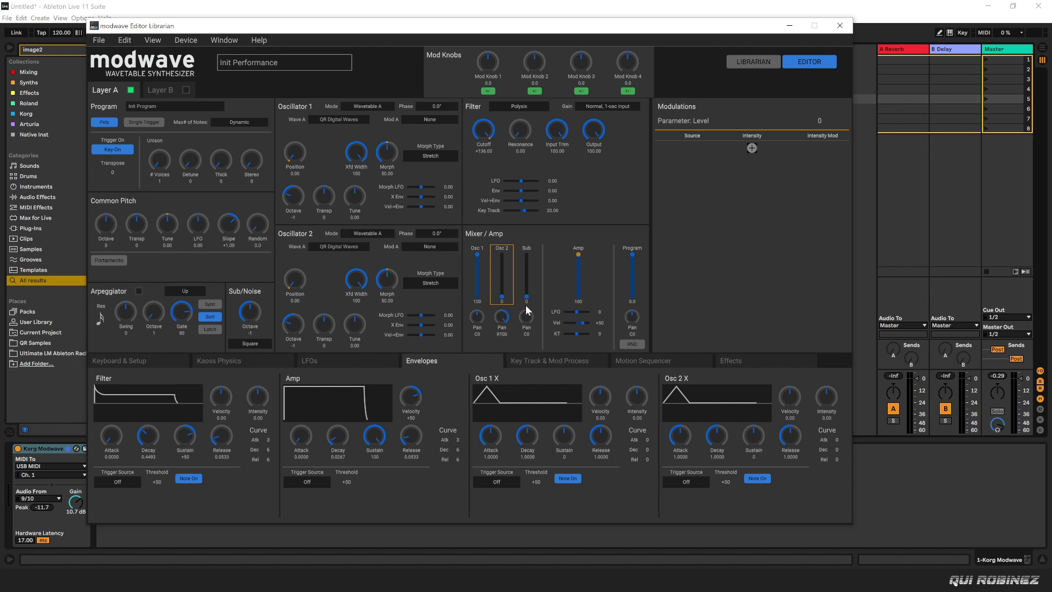
Try sweeping Oscillator 1's wavetable position with the crossfade width at 100 and at 0, and reset both controls.
{"action": "left_click_drag", "start_coordinate": [301, 158], "coordinate": [275, 83]}
{"action": "left_click_drag", "start_coordinate": [292, 31], "coordinate": [309, 182]}
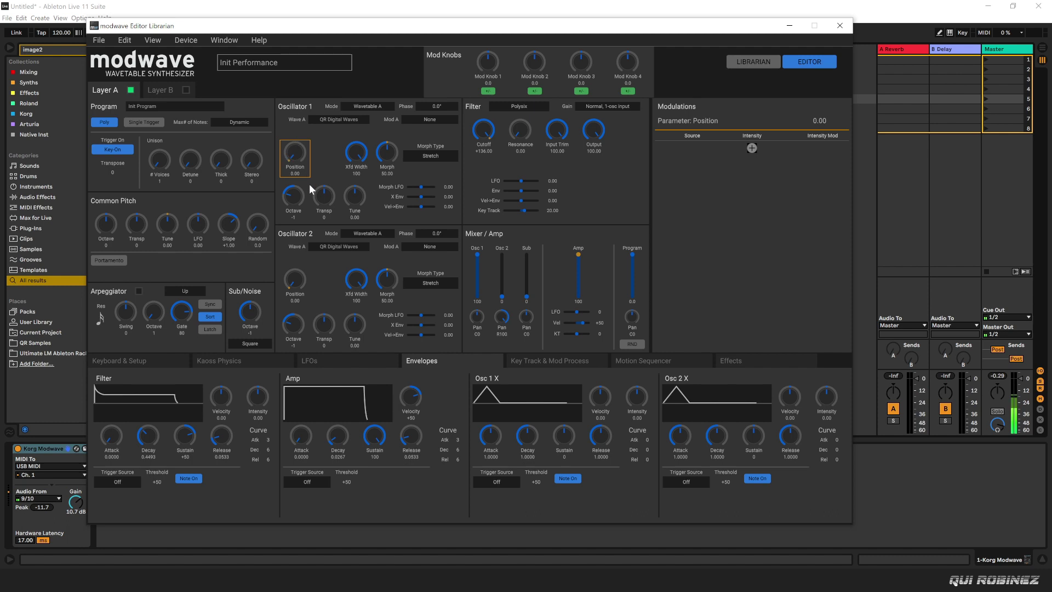
{"action": "left_click_drag", "start_coordinate": [354, 147], "coordinate": [431, 323]}
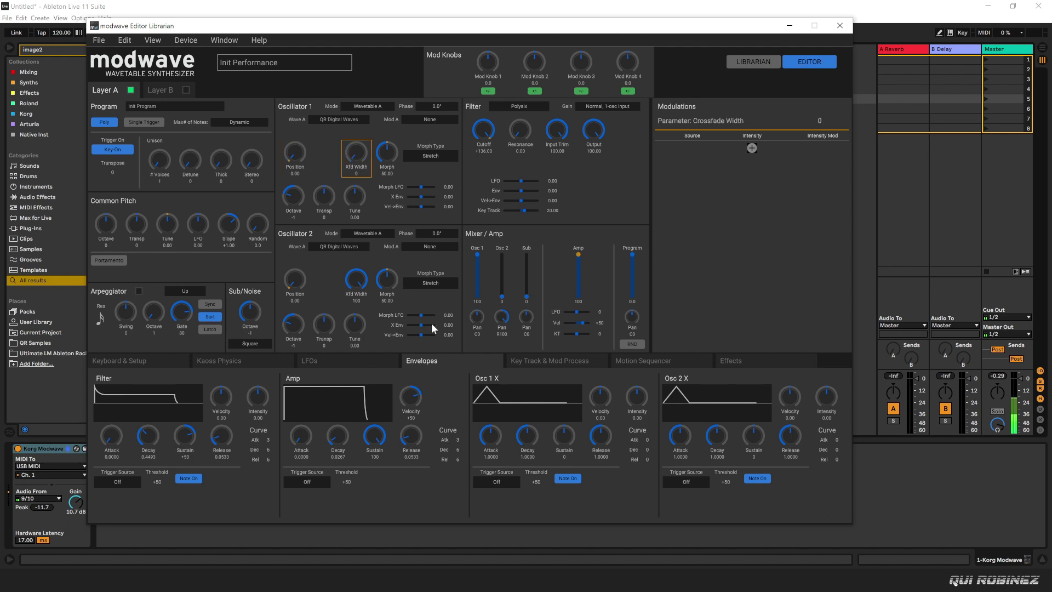
{"action": "left_click_drag", "start_coordinate": [297, 156], "coordinate": [267, 150]}
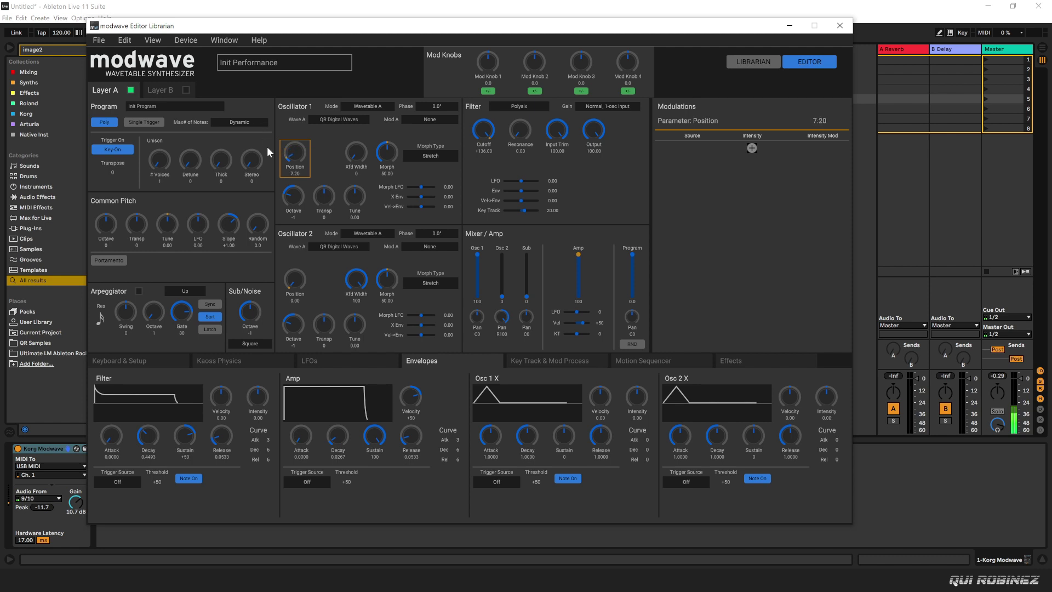
{"action": "double_click", "coordinate": [353, 154]}
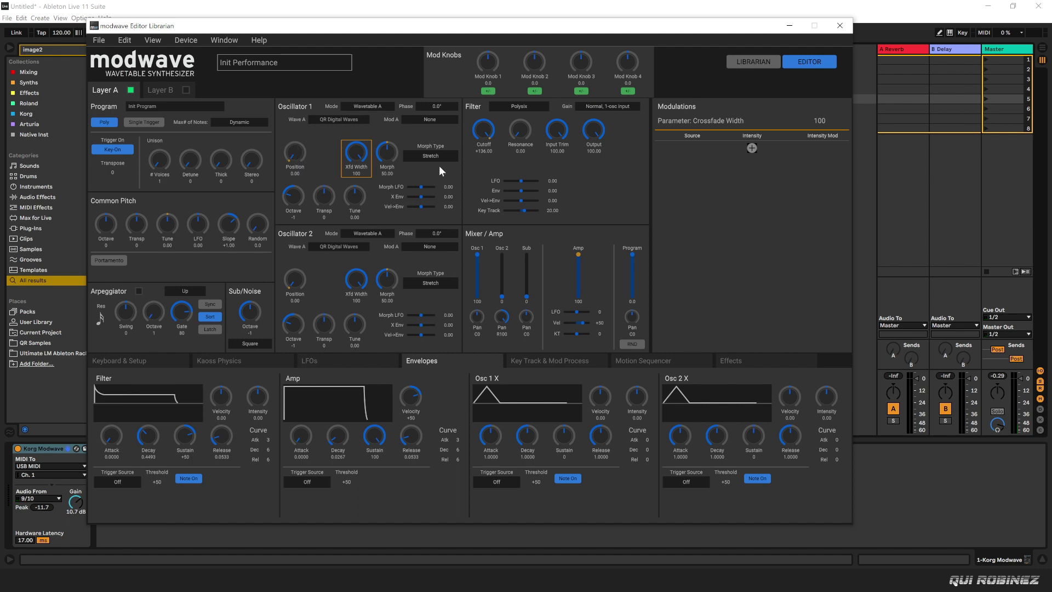
Set the Osc 1 X envelope to intensity 100, trigger source Osc 1 LFO, threshold -4, sustain -18 and release 0.
{"action": "mouse_move", "coordinate": [420, 197]}
{"action": "left_click_drag", "start_coordinate": [421, 195], "coordinate": [472, 196]}
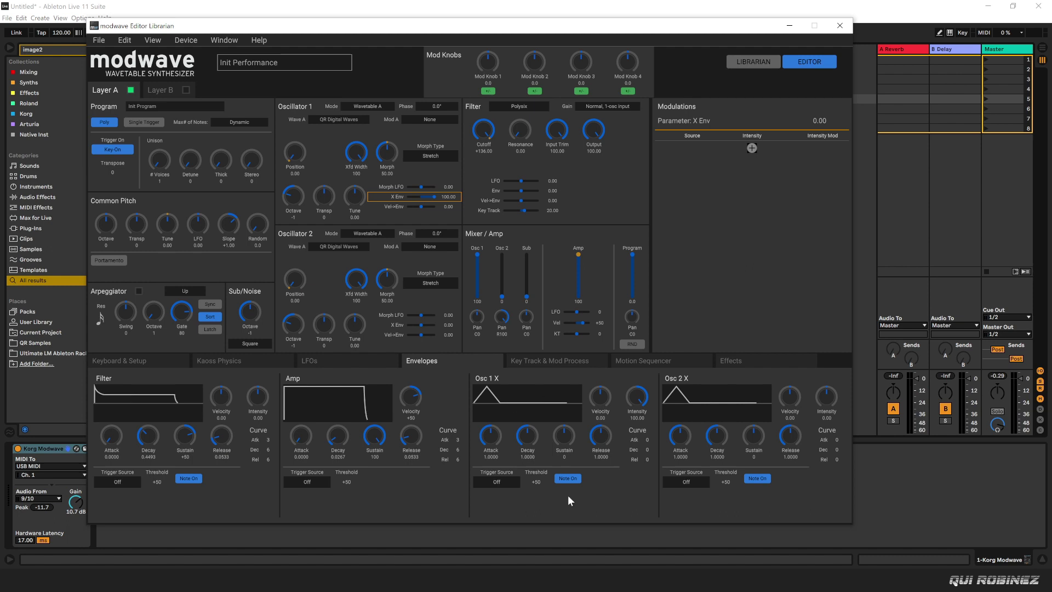
{"action": "left_click", "coordinate": [496, 481]}
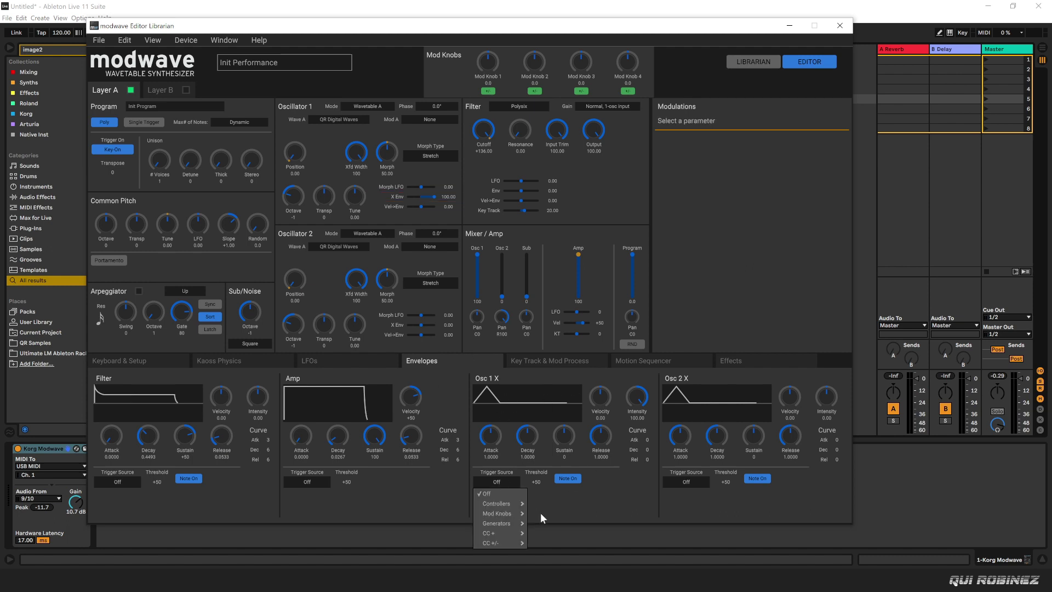
{"action": "mouse_move", "coordinate": [514, 527]}
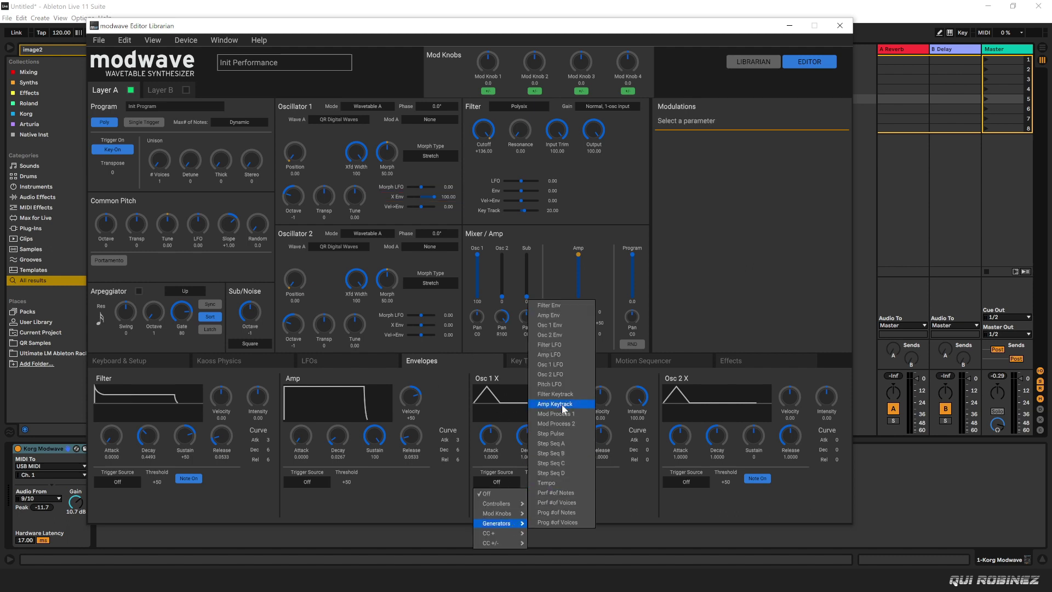
{"action": "left_click", "coordinate": [561, 365]}
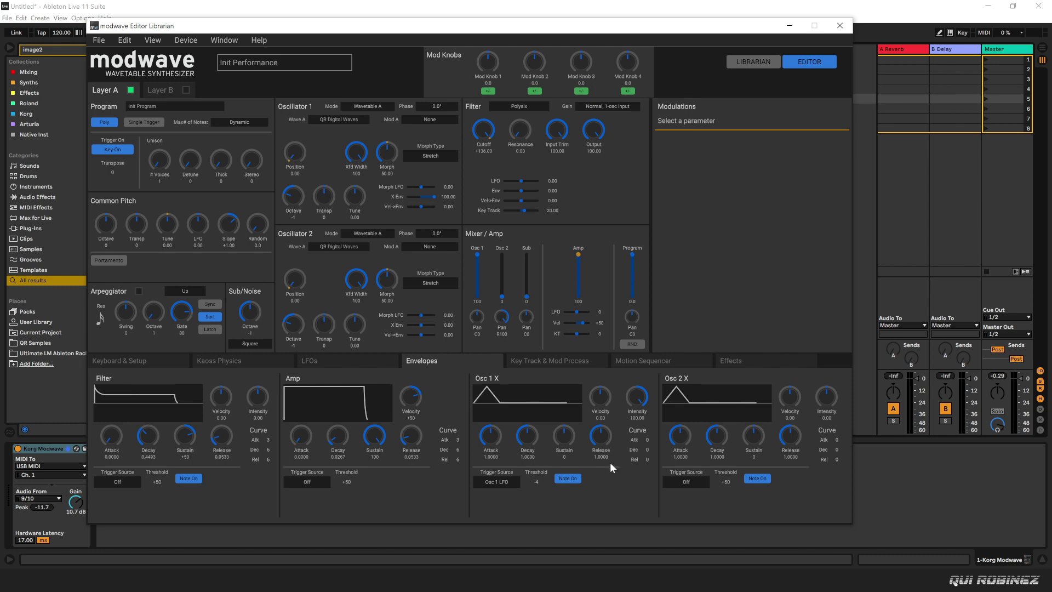
{"action": "left_click_drag", "start_coordinate": [566, 435], "coordinate": [611, 504]}
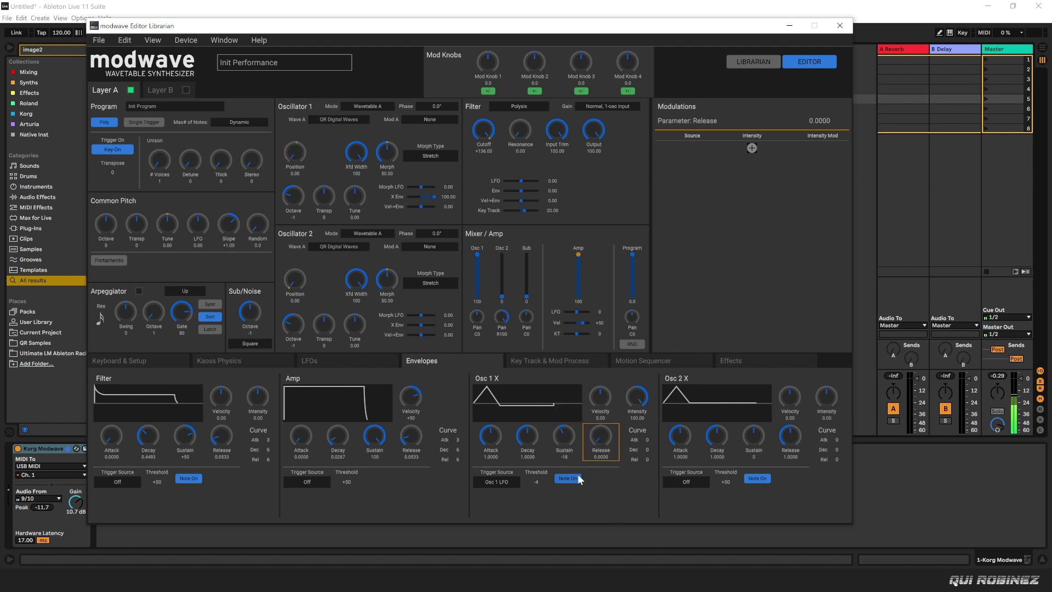
Reset Oscillator 1's X Env amount to 0, and the Osc 1 X envelope's decay to 1 and sustain to 0.
{"action": "left_click_drag", "start_coordinate": [526, 437], "coordinate": [516, 383]}
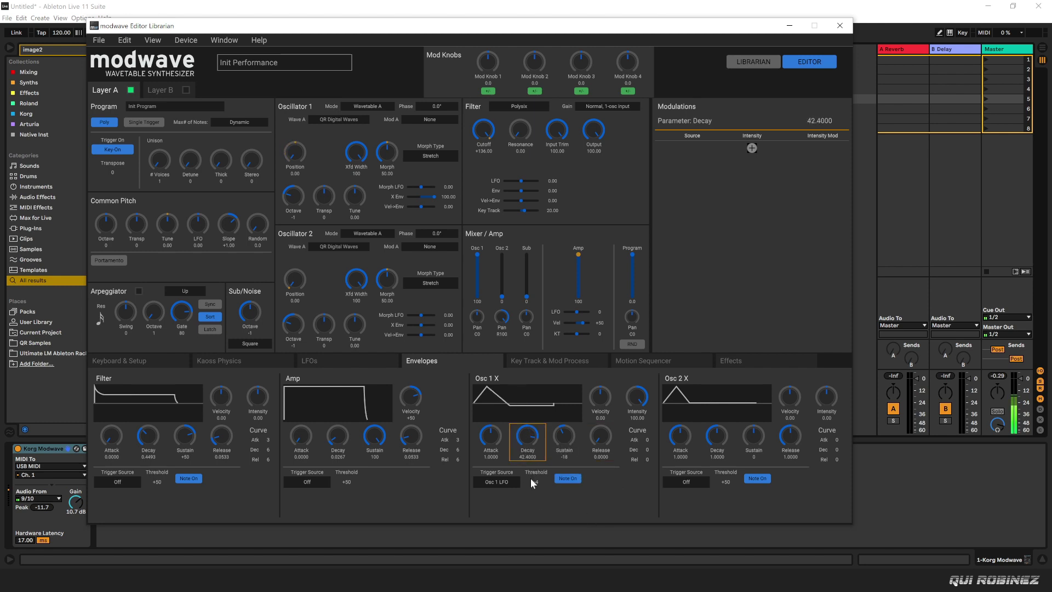
{"action": "double_click", "coordinate": [434, 196]}
{"action": "double_click", "coordinate": [531, 441]}
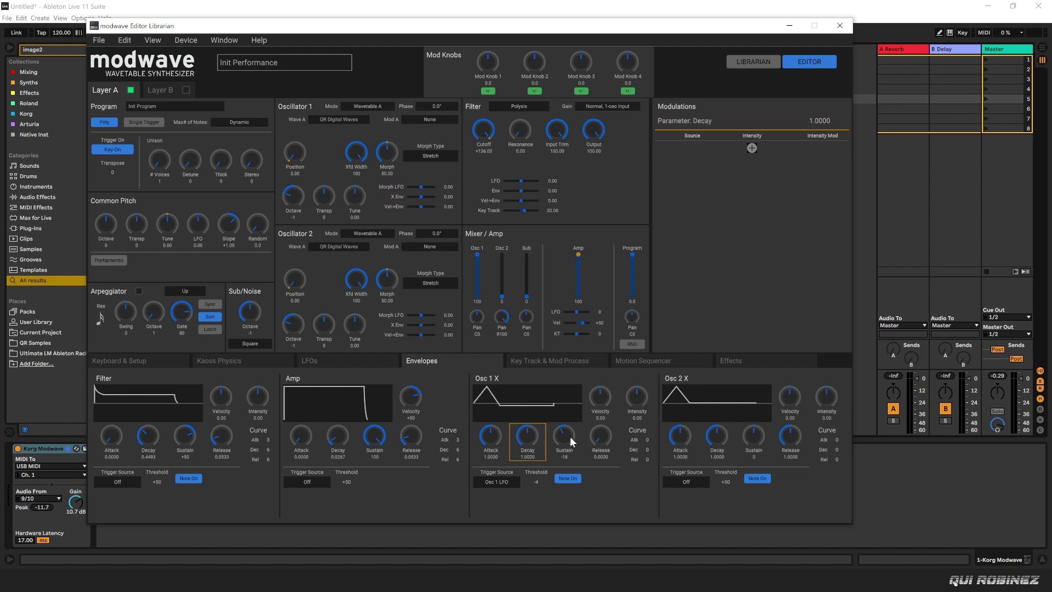
{"action": "double_click", "coordinate": [567, 436]}
Assign the Osc 1 Morph LFO to modulate Oscillator 1's wavetable position with an intensity of 50.
{"action": "left_click", "coordinate": [324, 361]}
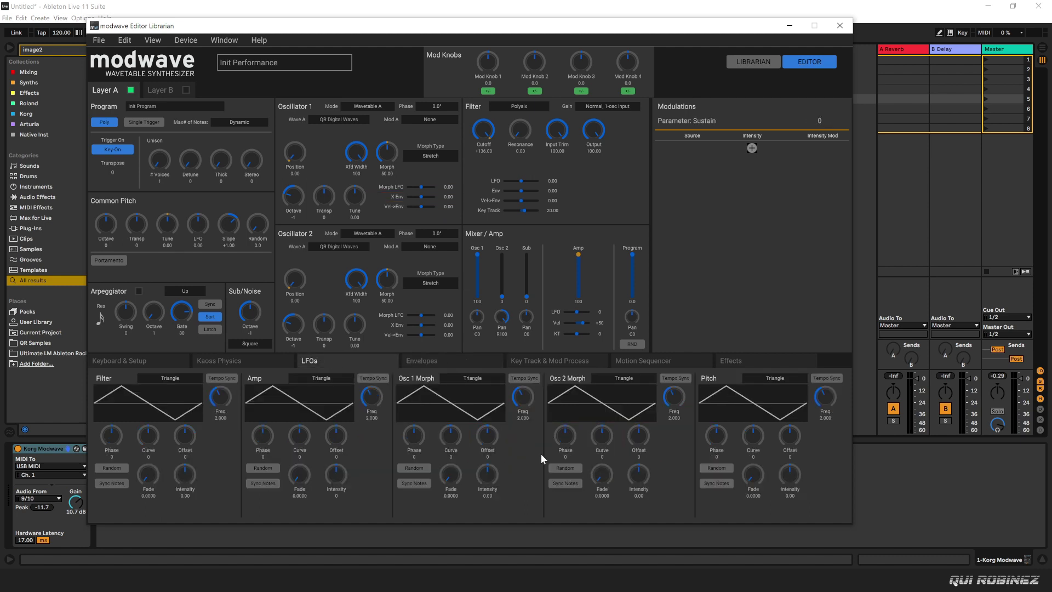
{"action": "left_click_drag", "start_coordinate": [415, 378], "coordinate": [301, 171]}
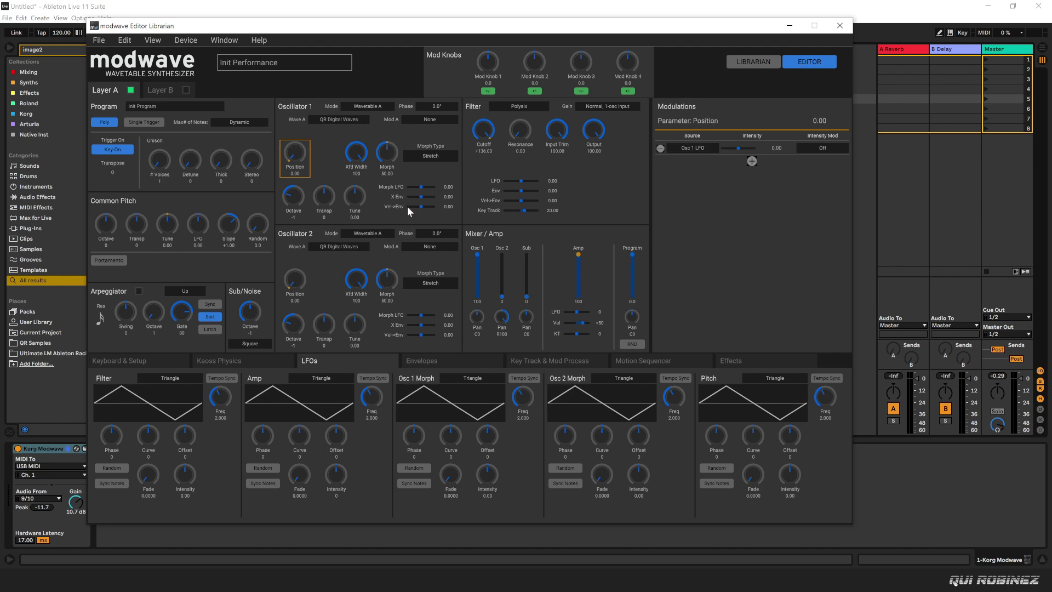
{"action": "type", "text": "50"}
{"action": "key", "text": "Return"}
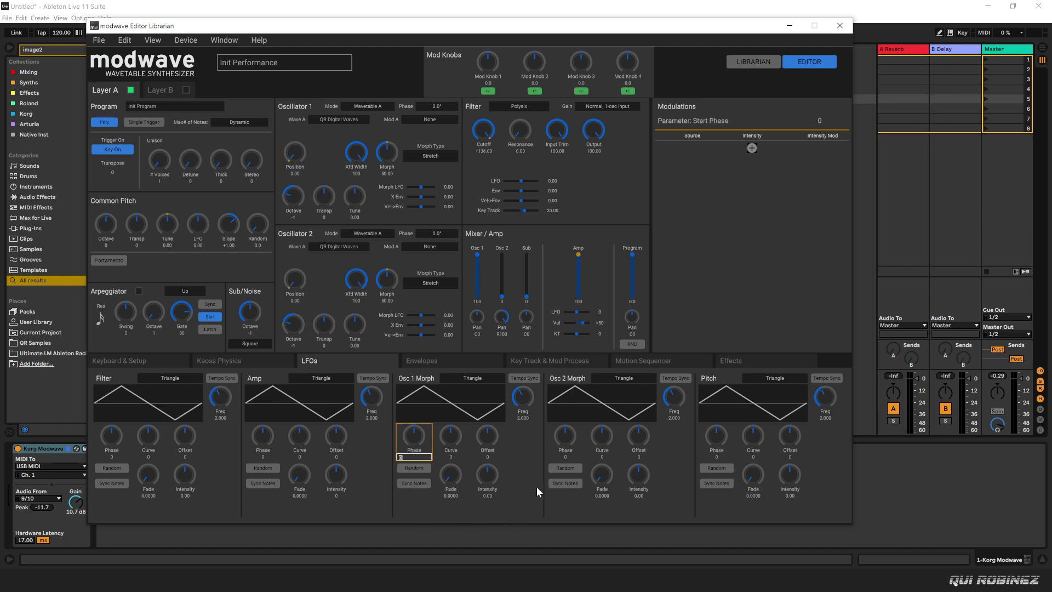
Set the Osc 1 Morph LFO to phase -90 and offset +100, tempo-synced with a Double Breve note length.
{"action": "type", "text": "-90"}
{"action": "key", "text": "Return"}
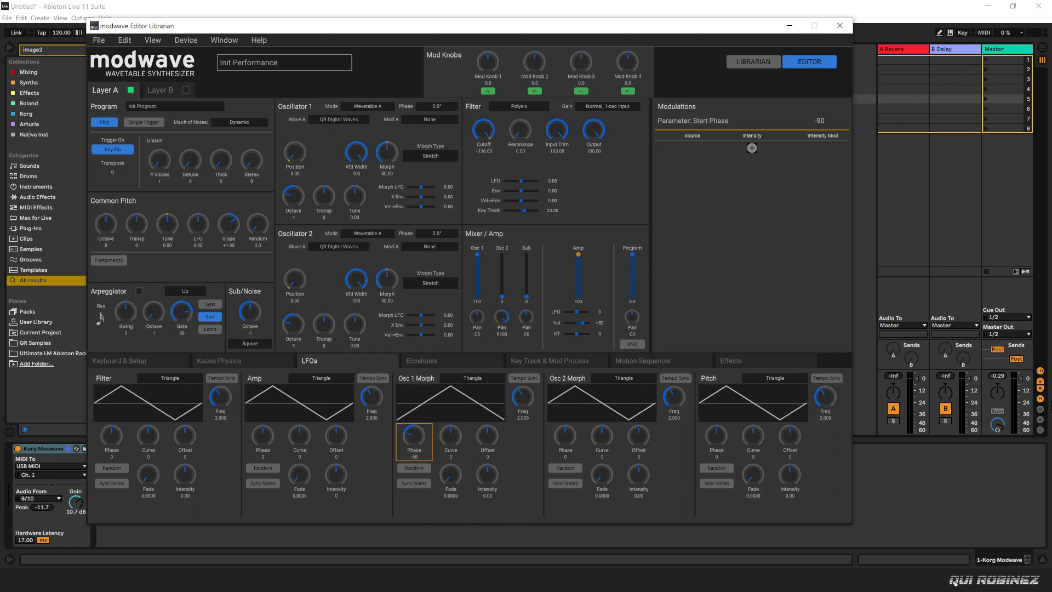
{"action": "left_click_drag", "start_coordinate": [487, 445], "coordinate": [448, 255]}
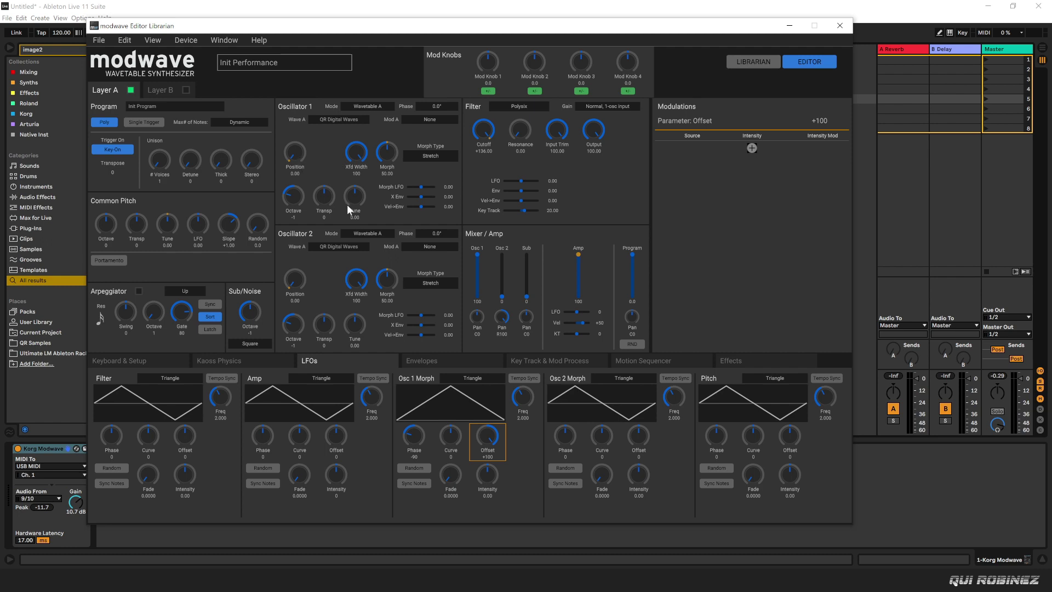
{"action": "left_click", "coordinate": [534, 378]}
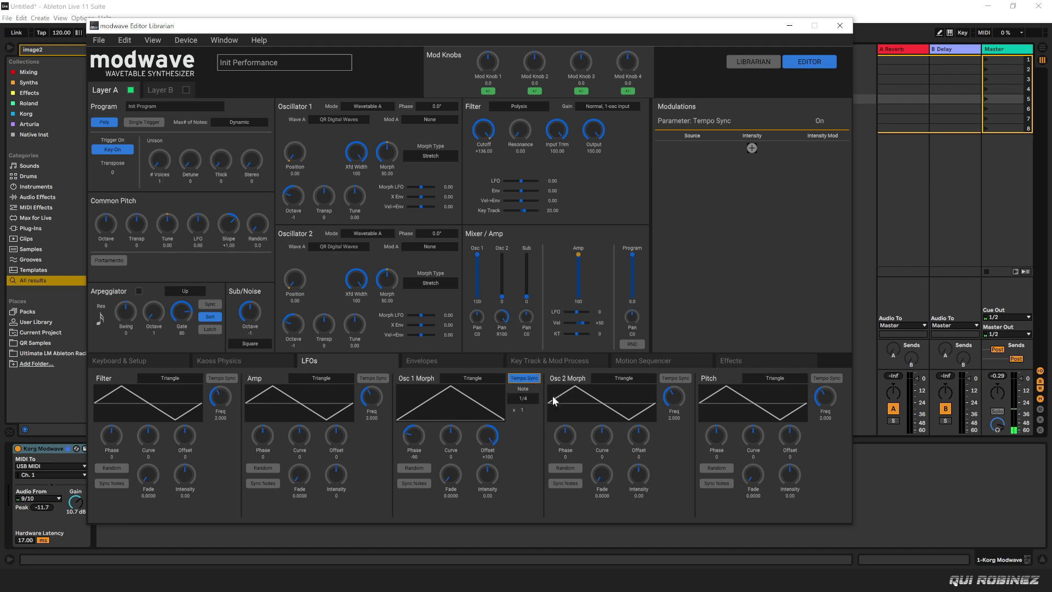
{"action": "left_click", "coordinate": [525, 400]}
{"action": "left_click", "coordinate": [538, 386]}
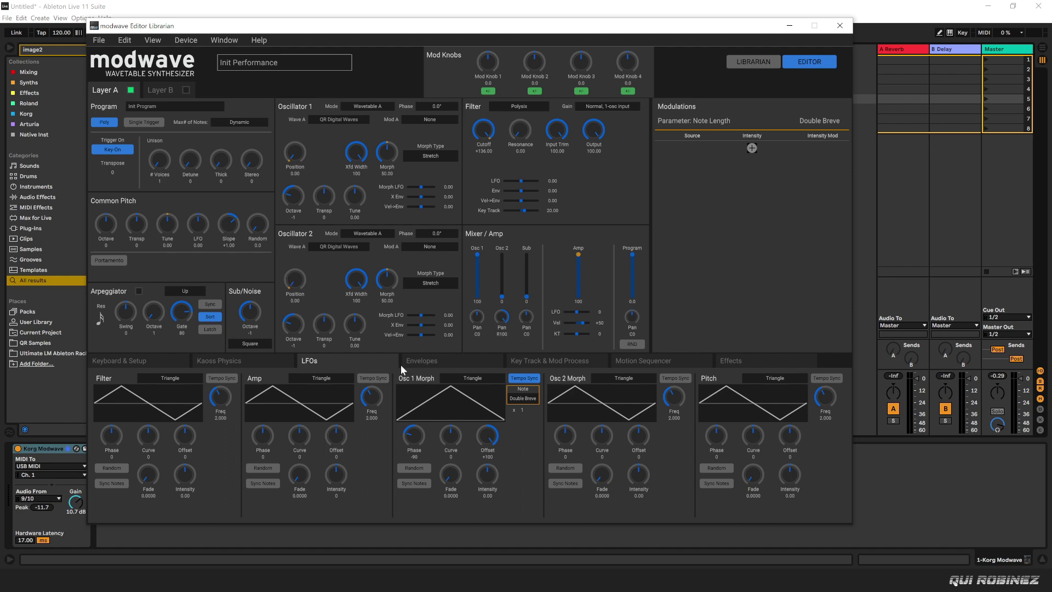
Assign the Osc 1 Morph LFO to modulate Oscillator 2's wavetable position with an intensity of 50.
{"action": "left_click_drag", "start_coordinate": [416, 380], "coordinate": [295, 281]}
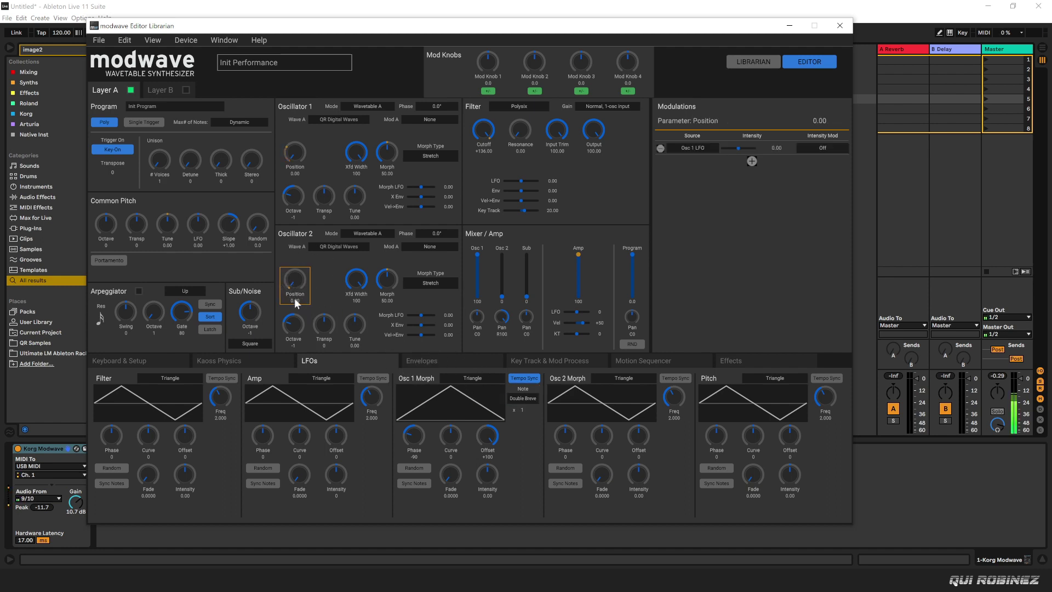
{"action": "type", "text": "50"}
{"action": "key", "text": "Return"}
Widen the oscillator pair with Osc 2 level 100, Osc 1 pan L100, and tunings of +0.06 for Osc 2 and -0.06 for Osc 1.
{"action": "left_click_drag", "start_coordinate": [505, 294], "coordinate": [523, 196]}
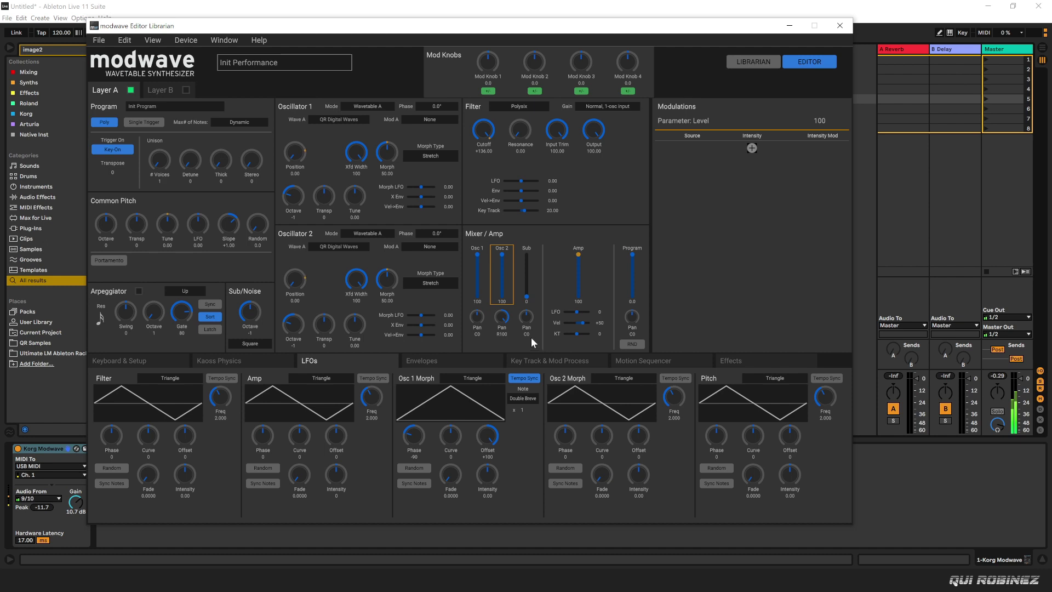
{"action": "left_click_drag", "start_coordinate": [481, 314], "coordinate": [475, 420]}
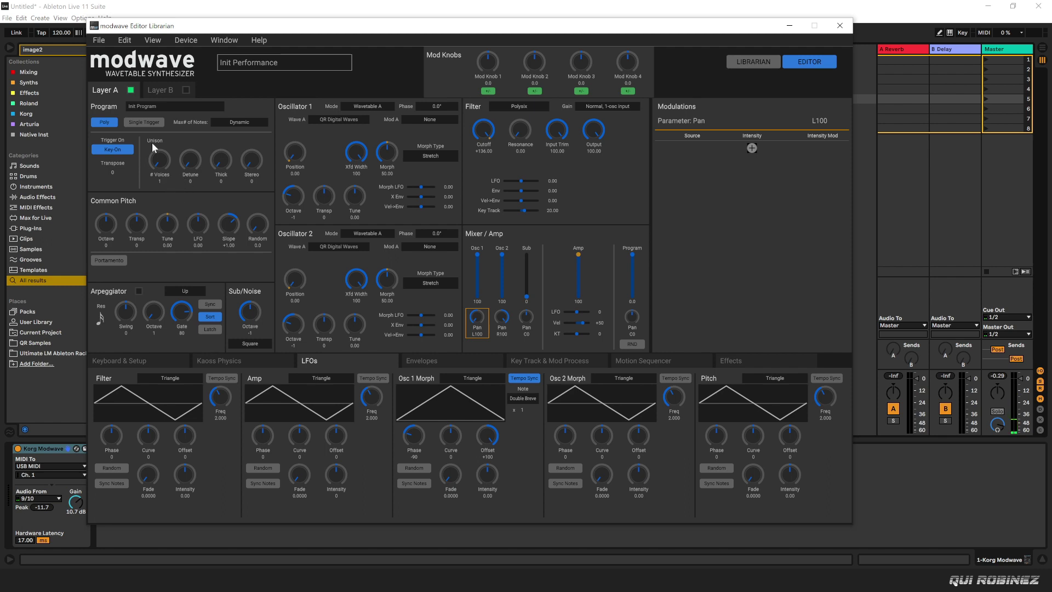
{"action": "left_click_drag", "start_coordinate": [357, 328], "coordinate": [352, 324]}
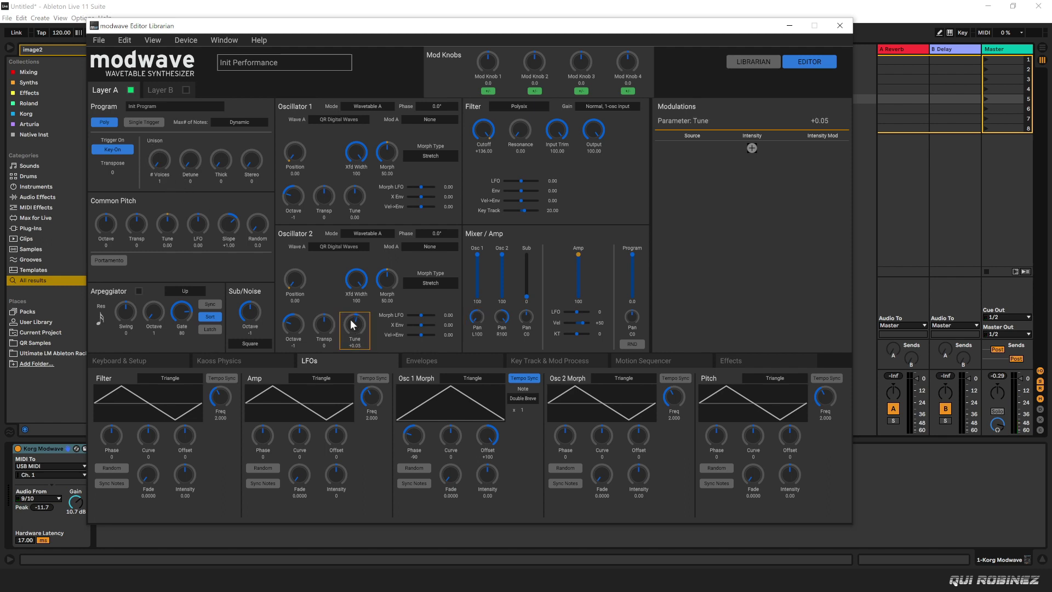
{"action": "left_click_drag", "start_coordinate": [352, 197], "coordinate": [345, 200]}
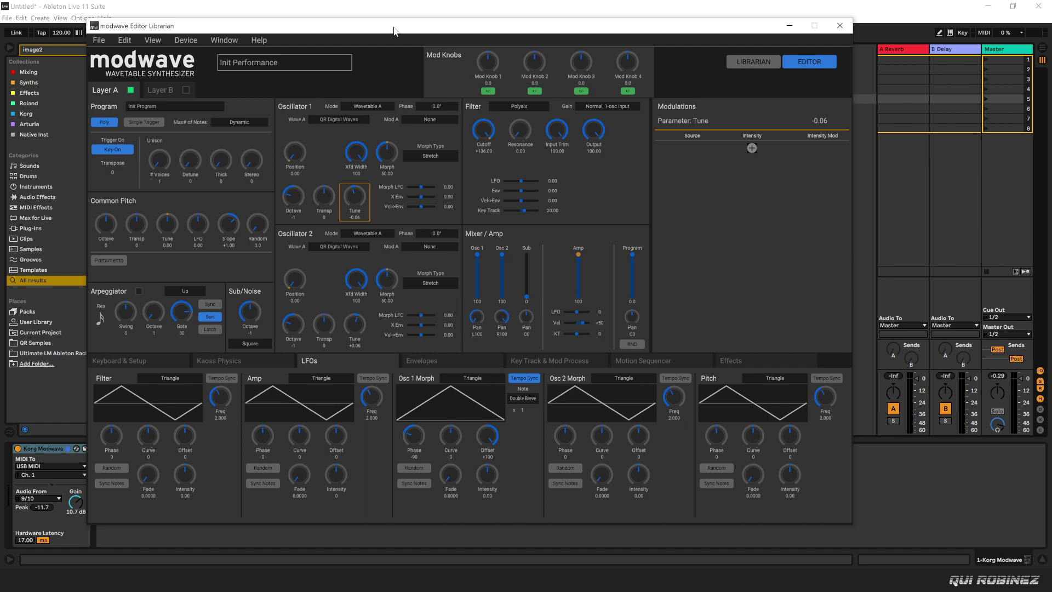
Set the filter's Key Track amount to 0.
{"action": "left_click_drag", "start_coordinate": [393, 26], "coordinate": [461, 17]}
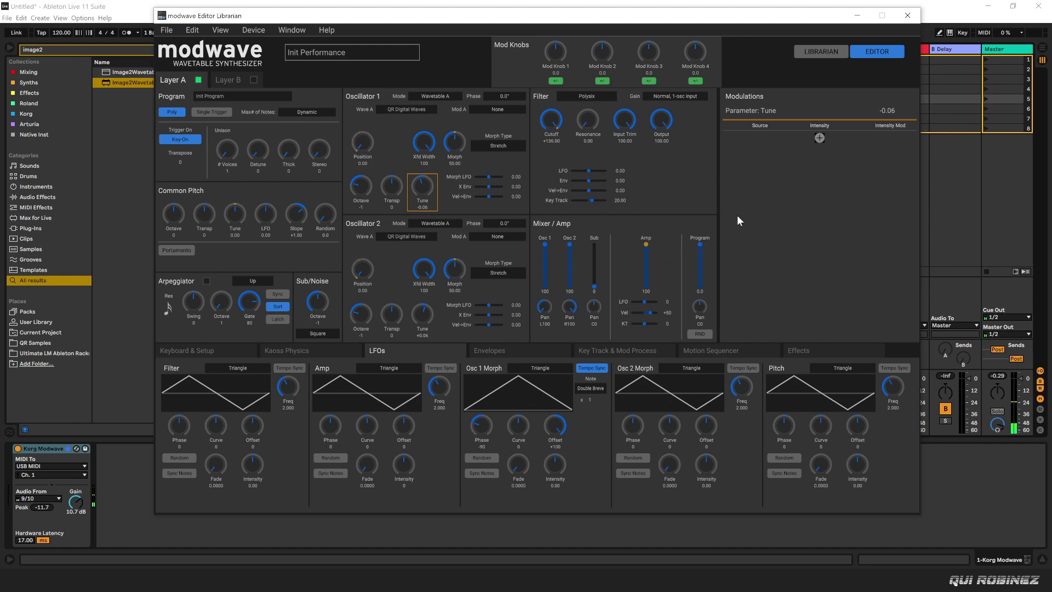
{"action": "left_click", "coordinate": [590, 200]}
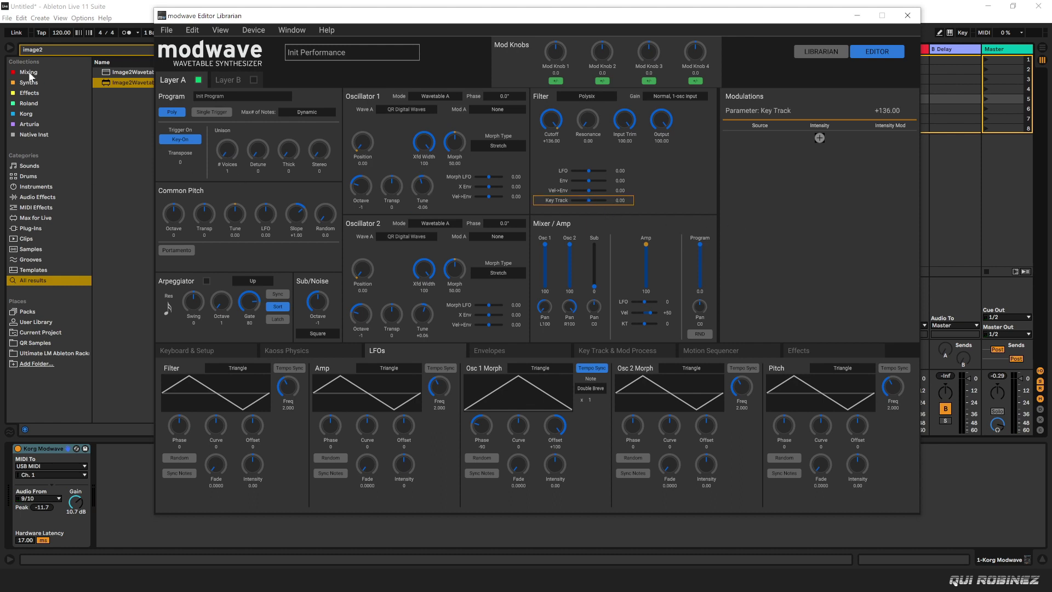
Switch to Ableton Live and add Neutron 3 Equalizer from the Mixing collection after the Korg Modwave device, declining usage-data sharing.
{"action": "key", "text": "ctrl+alt+p"}
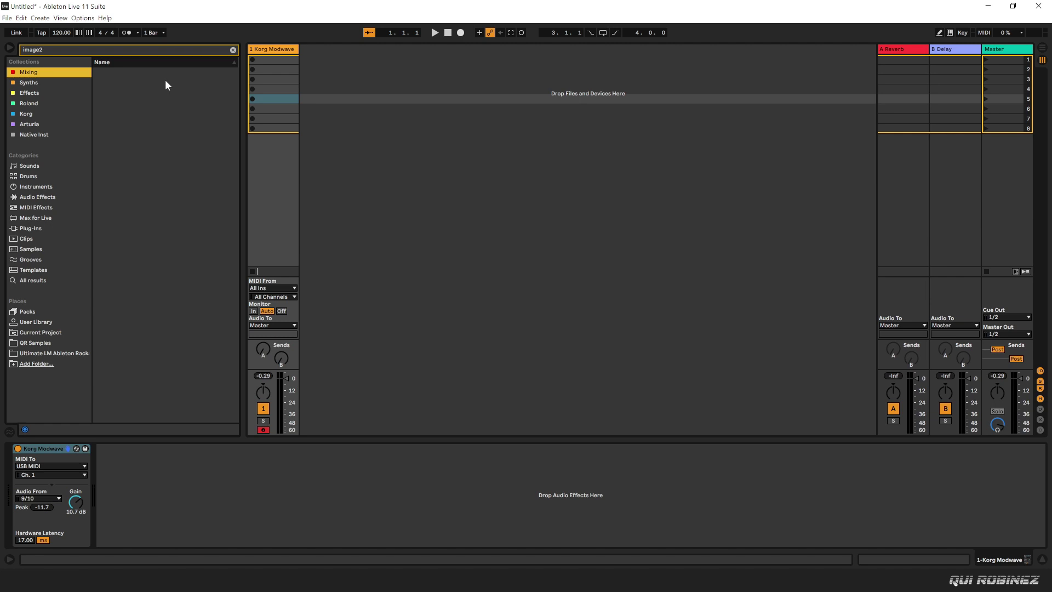
{"action": "left_click", "coordinate": [232, 49]}
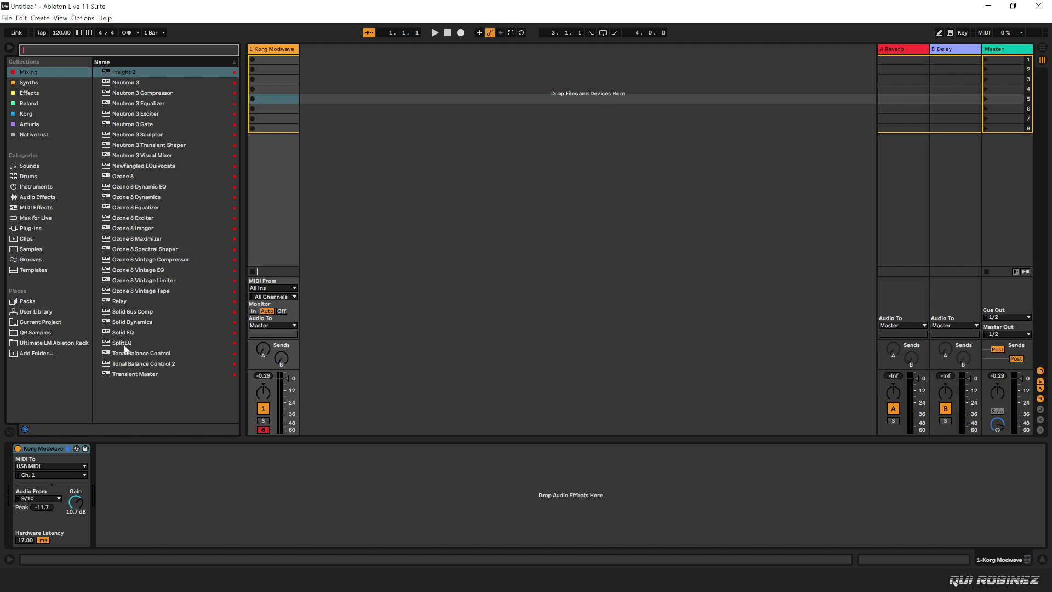
{"action": "left_click_drag", "start_coordinate": [148, 105], "coordinate": [524, 471]}
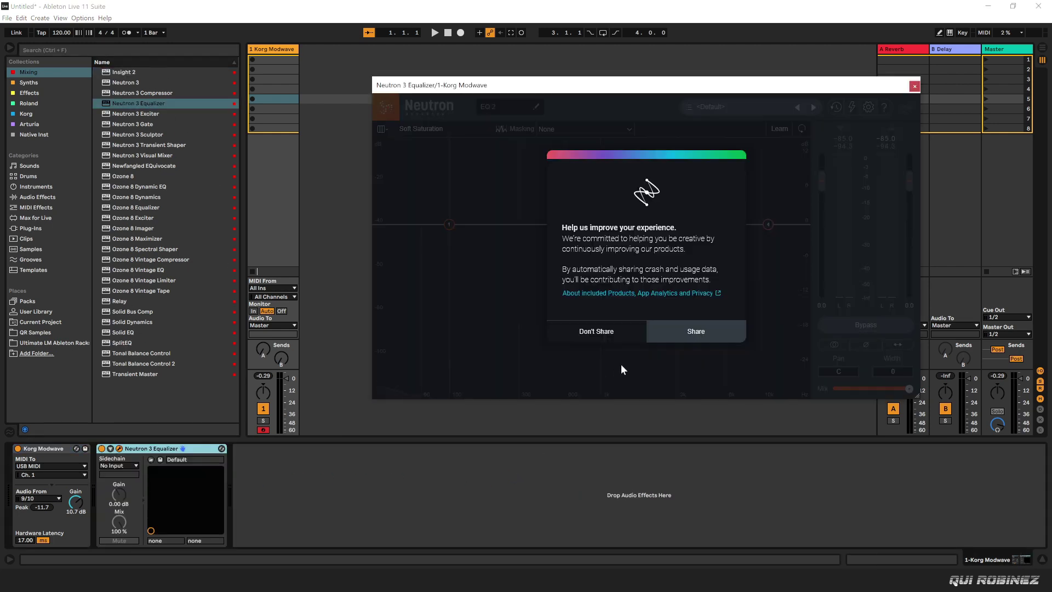
{"action": "left_click", "coordinate": [621, 329]}
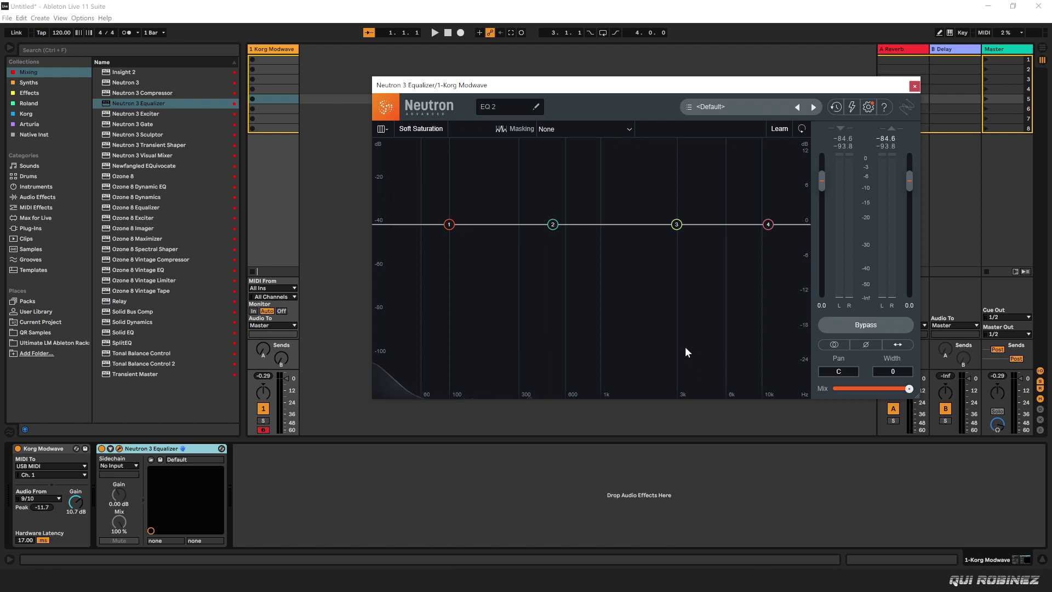
Arrange the Neutron 3 Equalizer and modwave Editor Librarian windows so the equalizer's high-frequency spectrum and meters stay visible beside the editor.
{"action": "left_click_drag", "start_coordinate": [581, 85], "coordinate": [421, 49]}
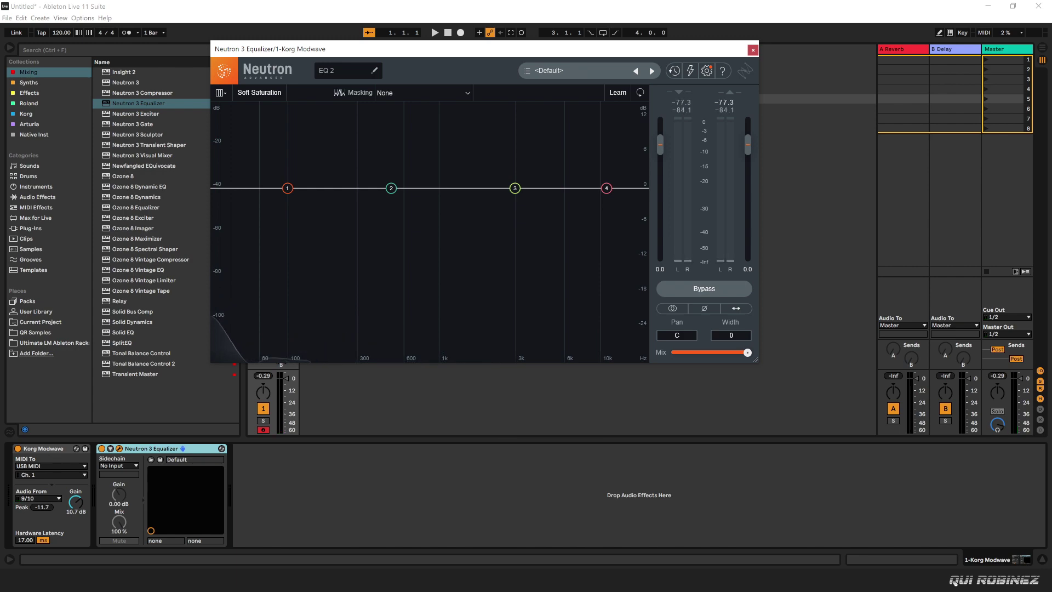
{"action": "left_click", "coordinate": [752, 50]}
{"action": "left_click_drag", "start_coordinate": [536, 19], "coordinate": [434, 132]}
{"action": "left_click_drag", "start_coordinate": [462, 50], "coordinate": [747, 37]}
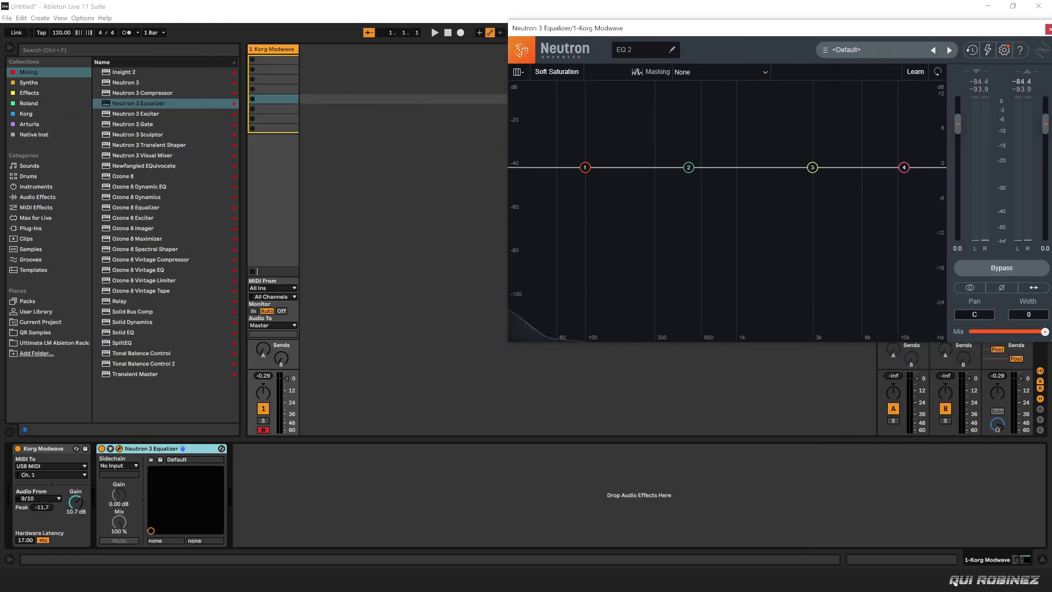
{"action": "key", "text": "alt+Tab"}
{"action": "left_click_drag", "start_coordinate": [610, 120], "coordinate": [568, 13]}
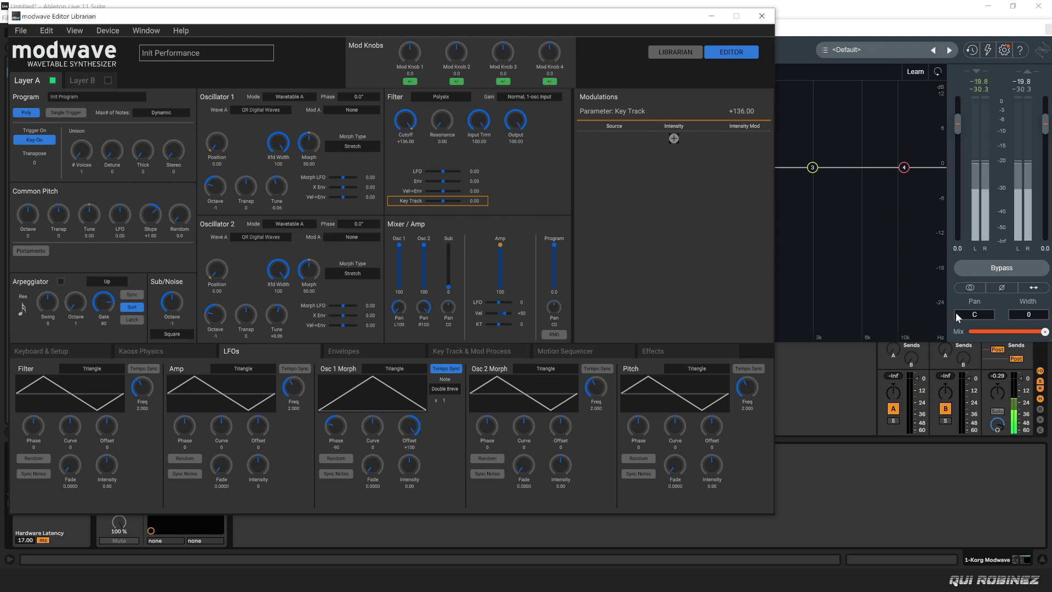
Change the filter type to 2-pole LPF.
{"action": "left_click", "coordinate": [430, 94]}
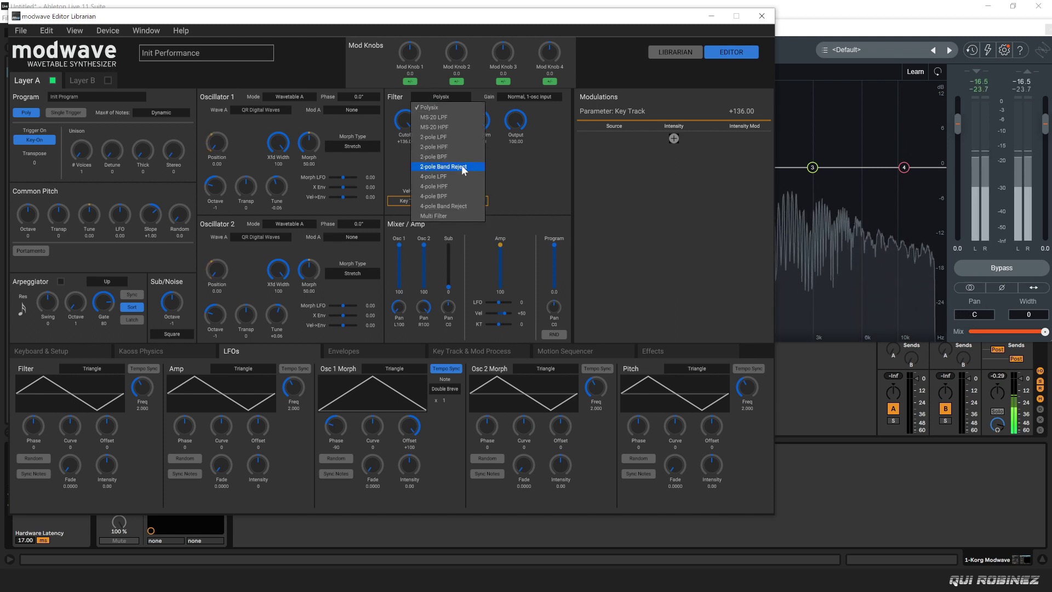
{"action": "left_click", "coordinate": [455, 137]}
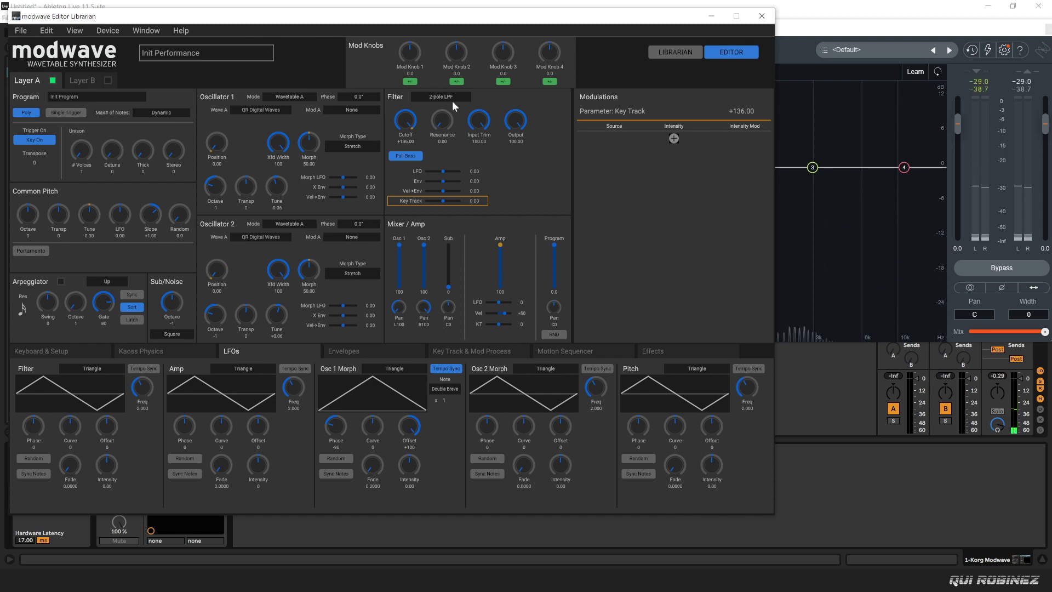
Compare Vintage 12 and Vintage 8 as Oscillator 1's Mod A, and set Mod A to Vintage 12 on both oscillators.
{"action": "left_click", "coordinate": [362, 108]}
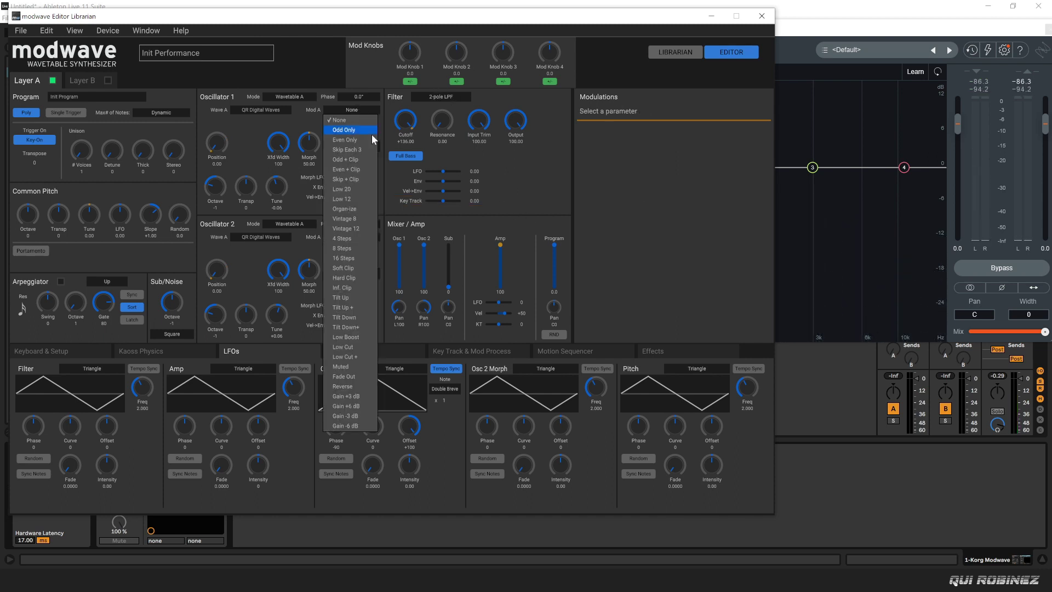
{"action": "left_click", "coordinate": [357, 228]}
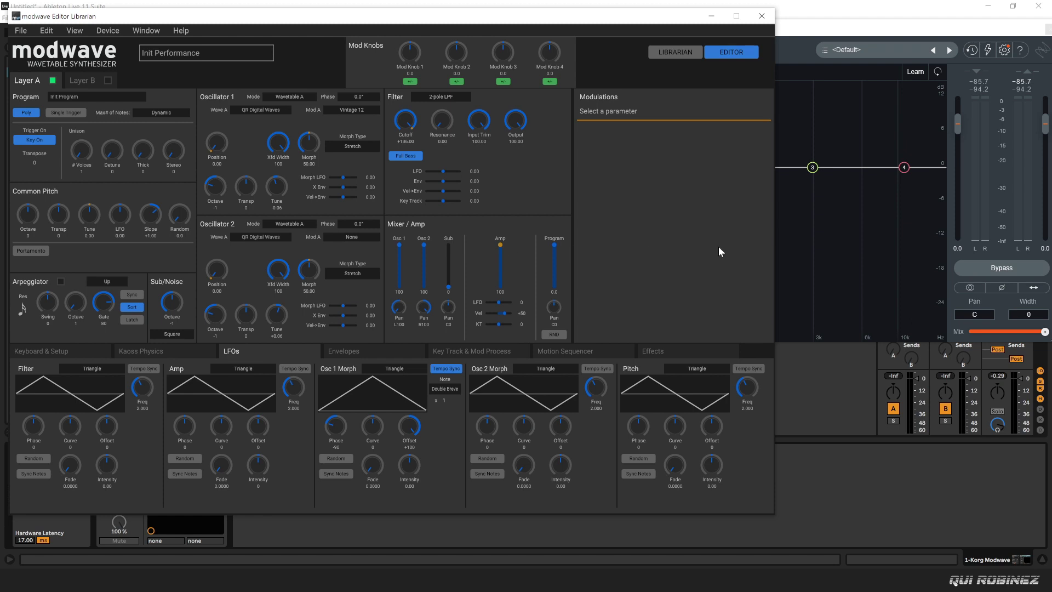
{"action": "left_click", "coordinate": [360, 109]}
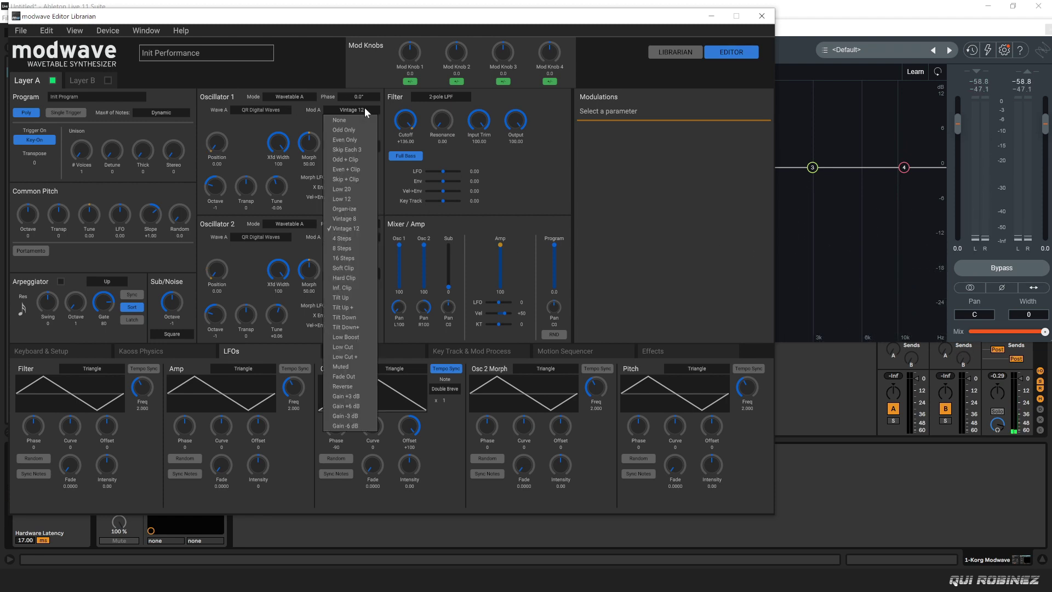
{"action": "left_click", "coordinate": [365, 218]}
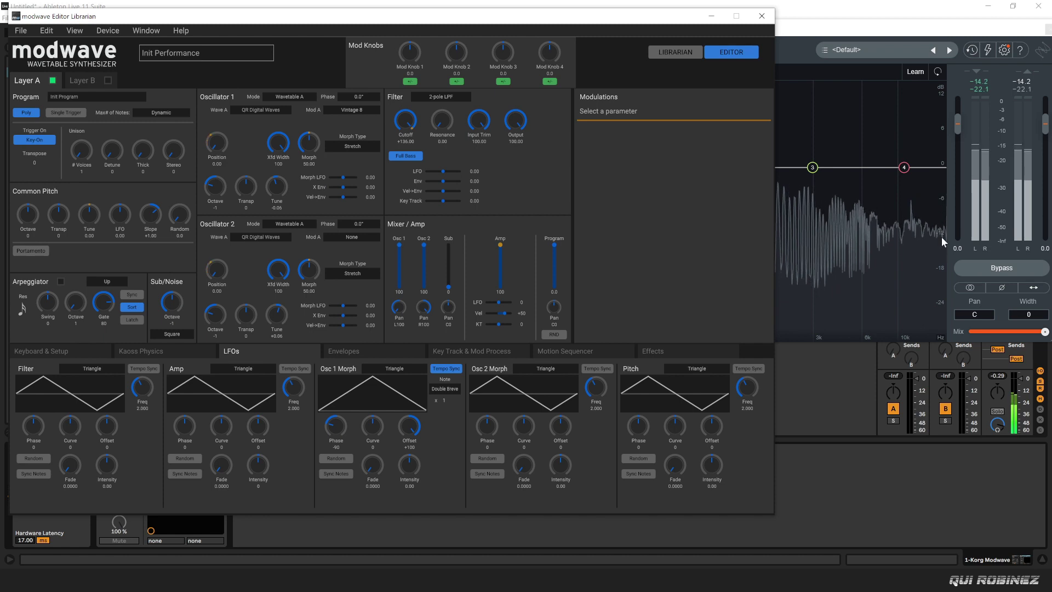
{"action": "left_click", "coordinate": [343, 109]}
{"action": "left_click", "coordinate": [350, 224]}
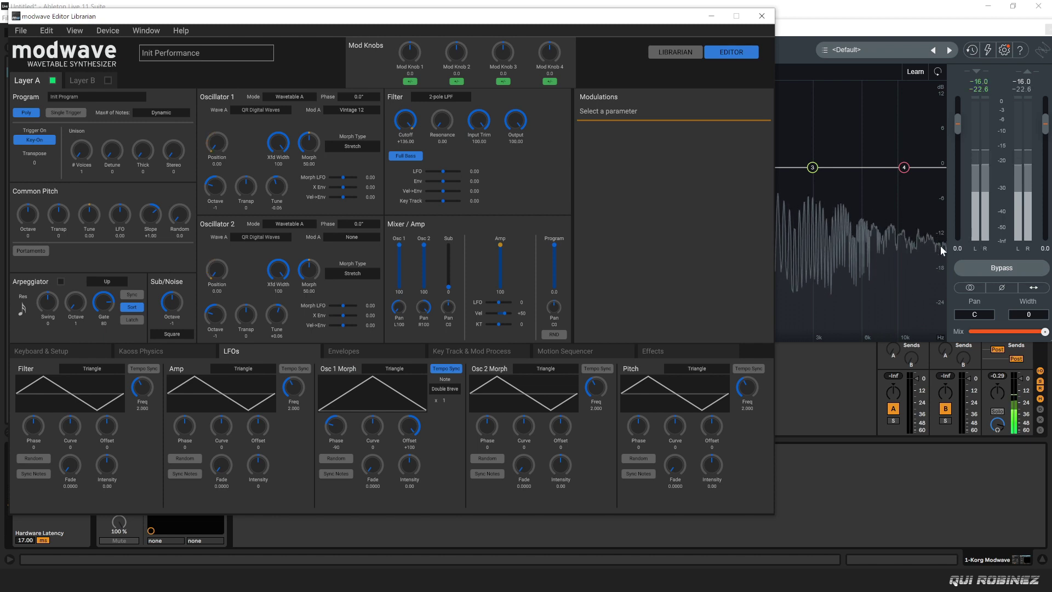
{"action": "left_click", "coordinate": [359, 236]}
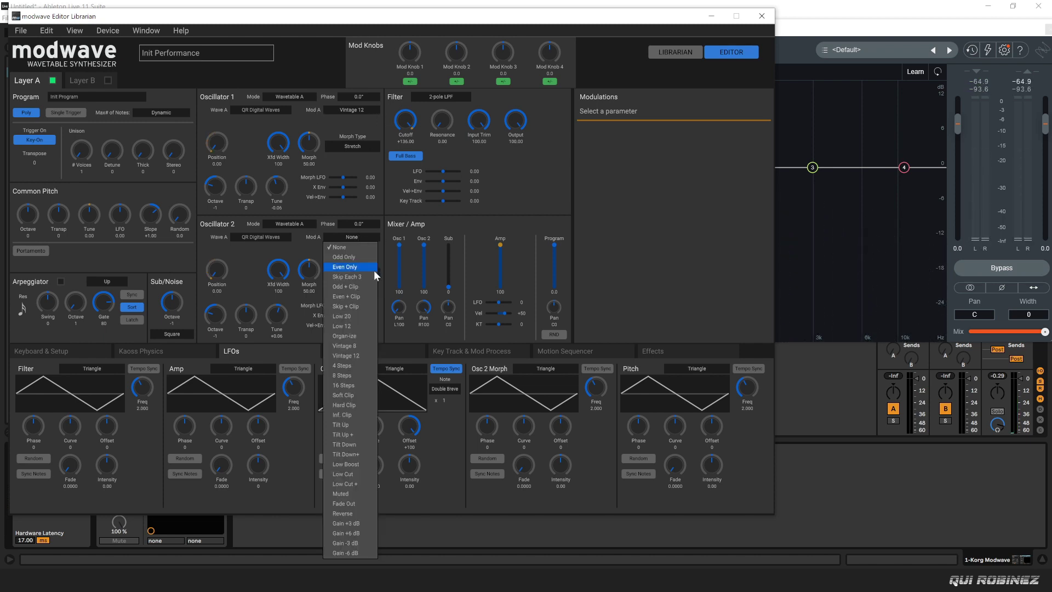
{"action": "left_click", "coordinate": [356, 355]}
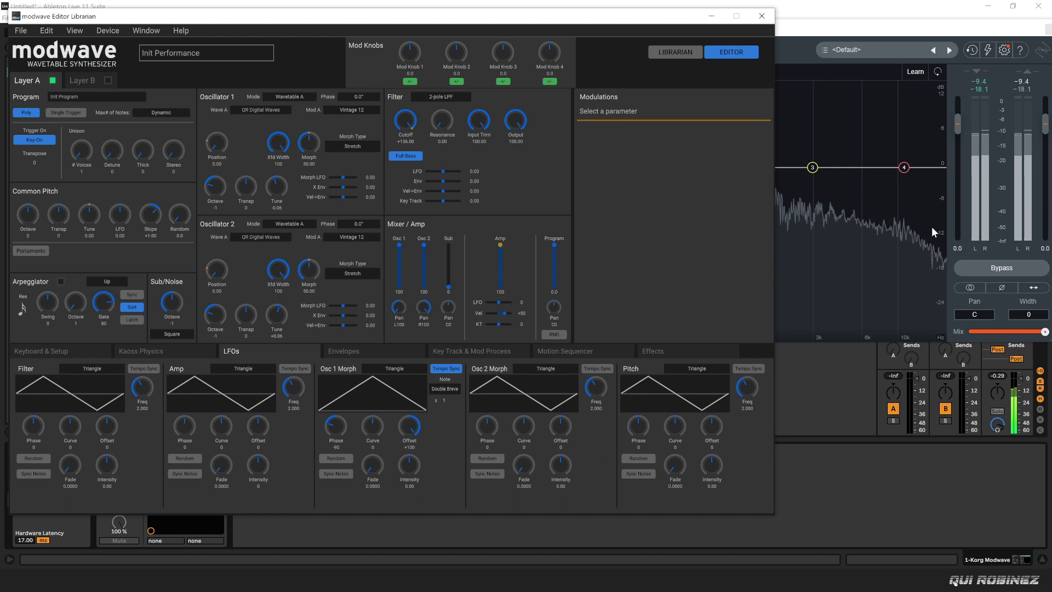
Shape the Amp envelope with attack about 2, attack curve 0, a longer decay and sustain 47.
{"action": "mouse_move", "coordinate": [518, 460]}
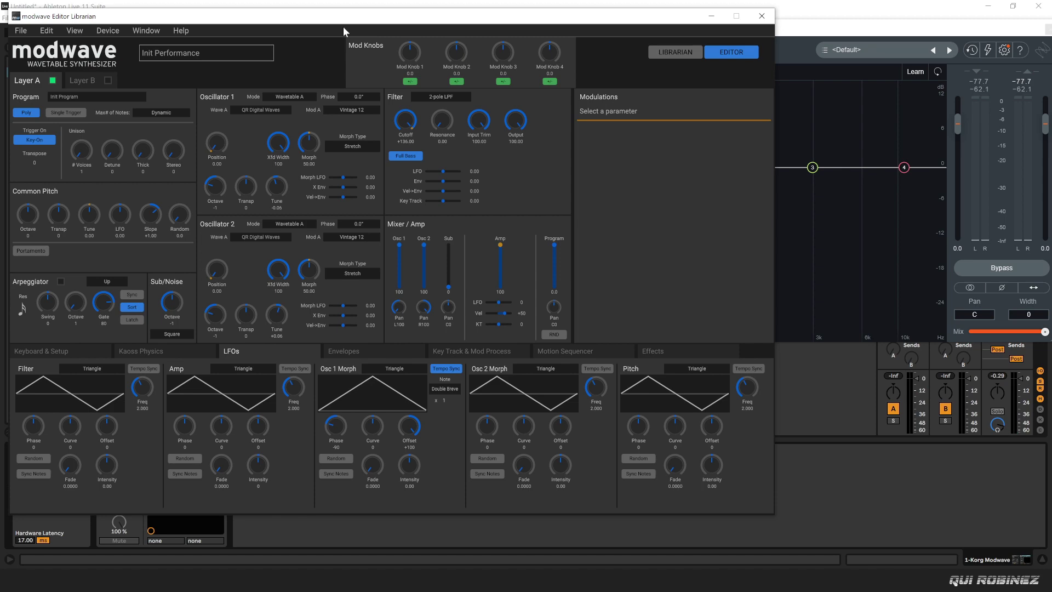
{"action": "left_click_drag", "start_coordinate": [346, 23], "coordinate": [467, 33]}
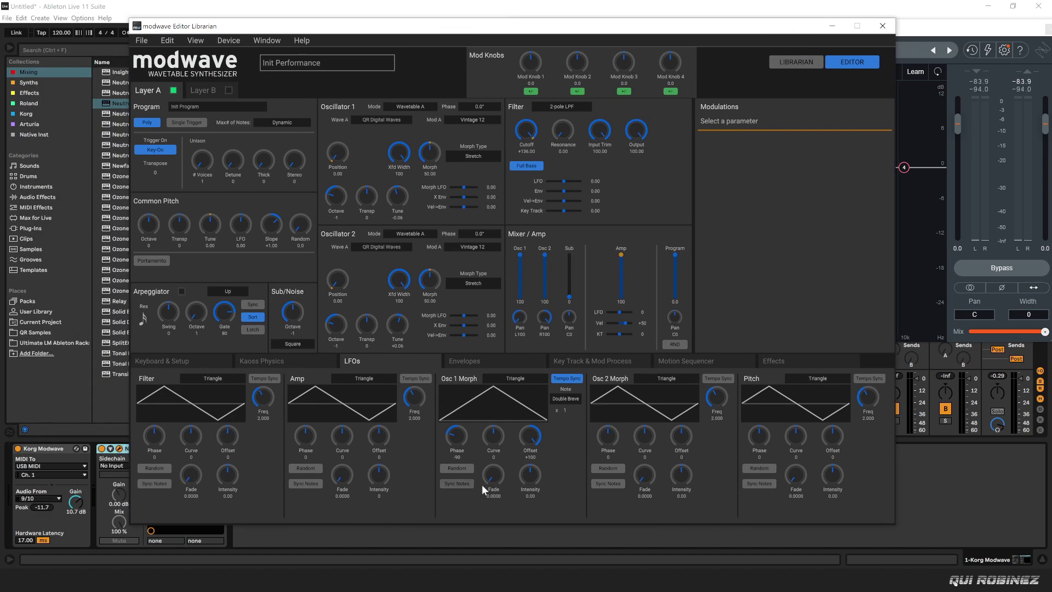
{"action": "left_click", "coordinate": [488, 362]}
{"action": "left_click_drag", "start_coordinate": [345, 453], "coordinate": [337, 357]}
{"action": "left_click_drag", "start_coordinate": [500, 440], "coordinate": [500, 451]}
{"action": "left_click_drag", "start_coordinate": [373, 442], "coordinate": [419, 502]}
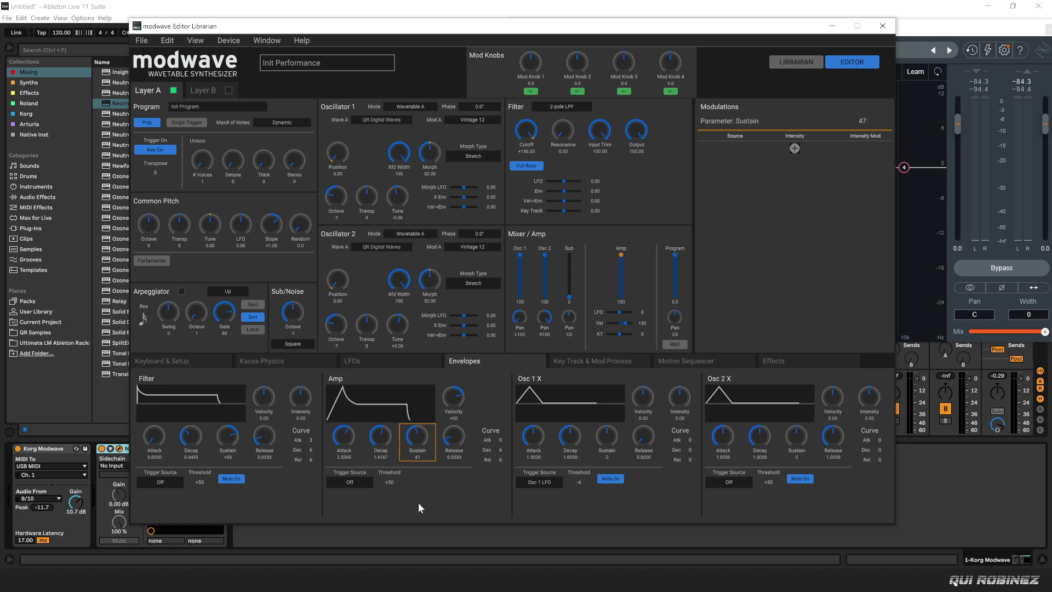
Lengthen the Amp envelope's release to about 2.69 and set its decay to about 0.81.
{"action": "left_click_drag", "start_coordinate": [454, 447], "coordinate": [441, 388]}
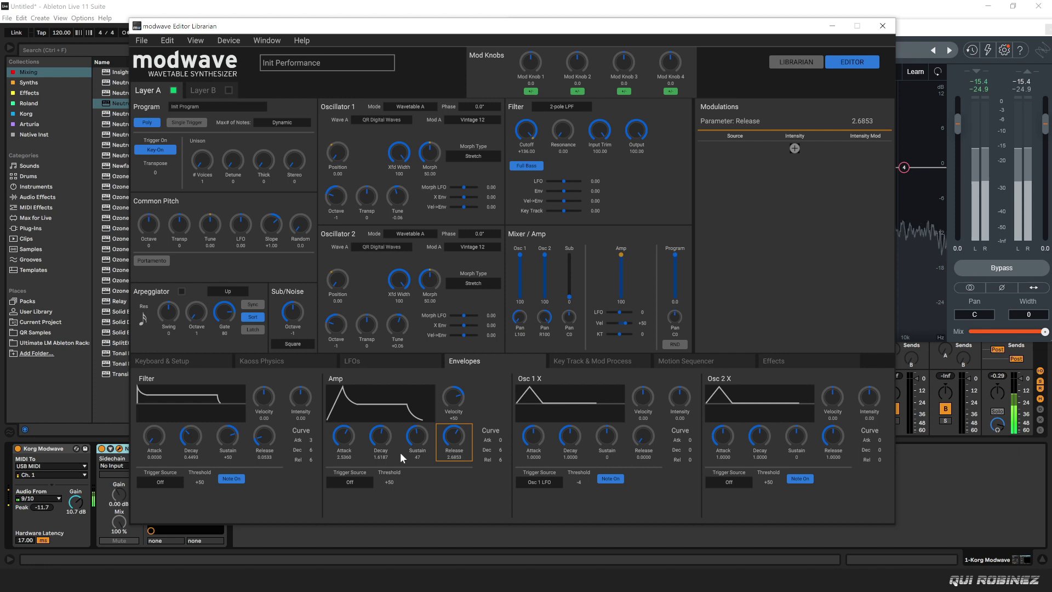
{"action": "left_click_drag", "start_coordinate": [388, 443], "coordinate": [379, 439]}
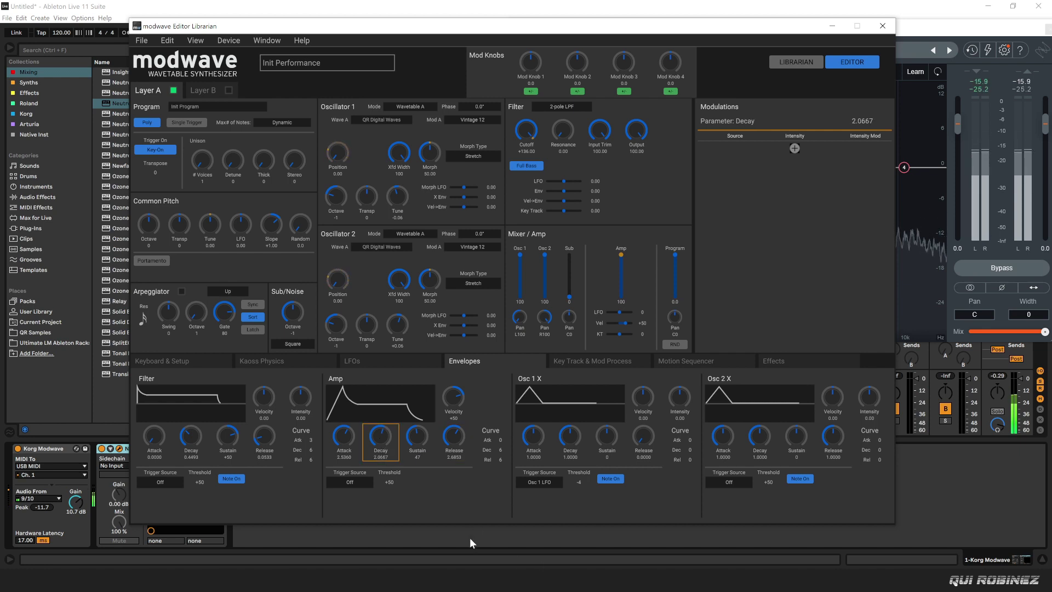
{"action": "left_click_drag", "start_coordinate": [375, 439], "coordinate": [371, 448]}
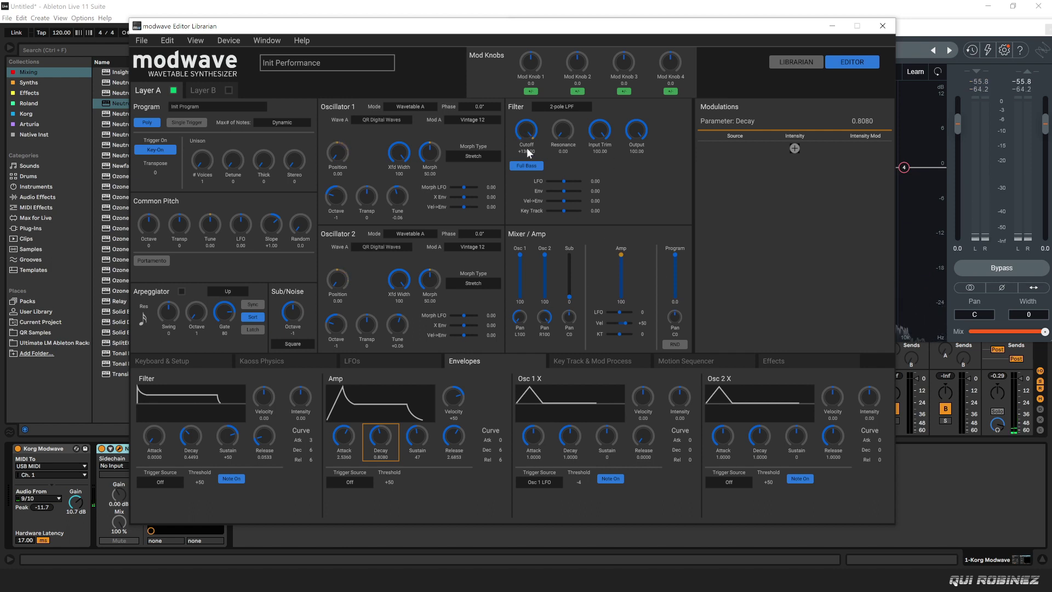
Set the filter's envelope intensity to about +104.75 and cutoff to about +62, with the Filter envelope's decay about 1.17 and sustain +3.
{"action": "left_click_drag", "start_coordinate": [562, 192], "coordinate": [570, 192]}
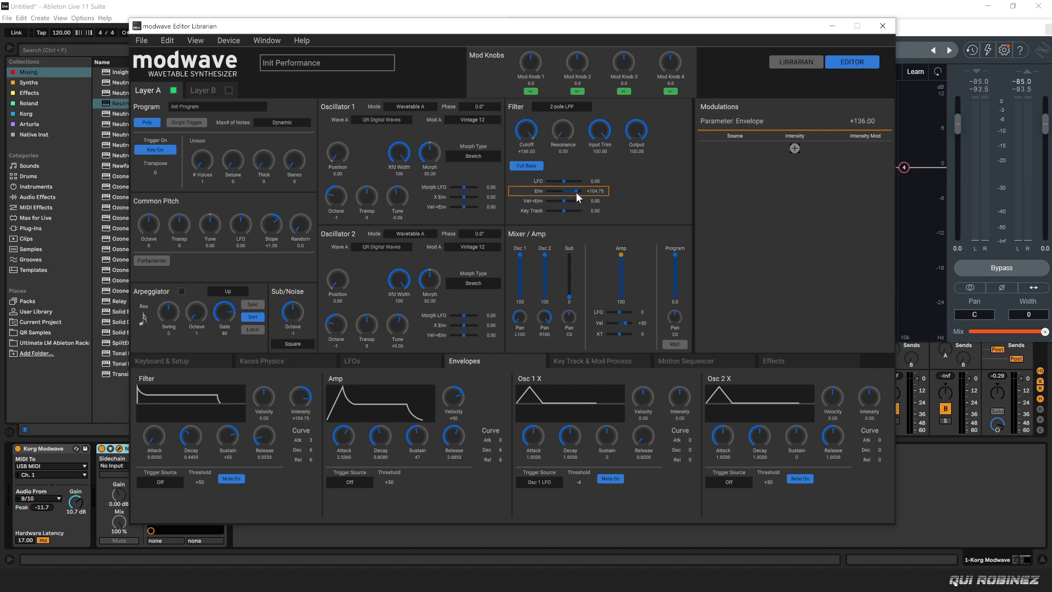
{"action": "left_click_drag", "start_coordinate": [529, 159], "coordinate": [526, 156]}
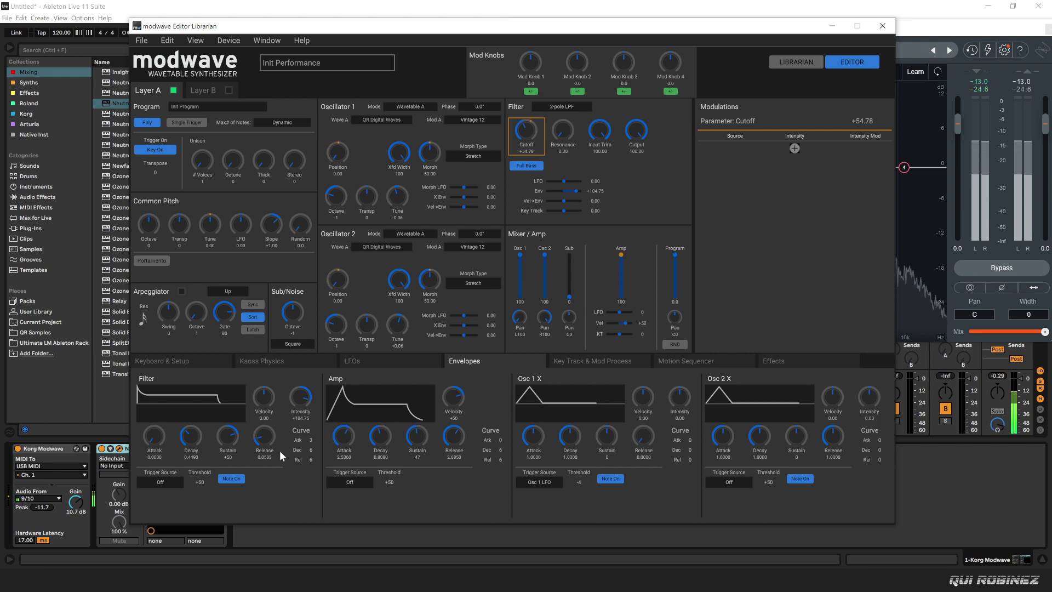
{"action": "left_click", "coordinate": [181, 361]}
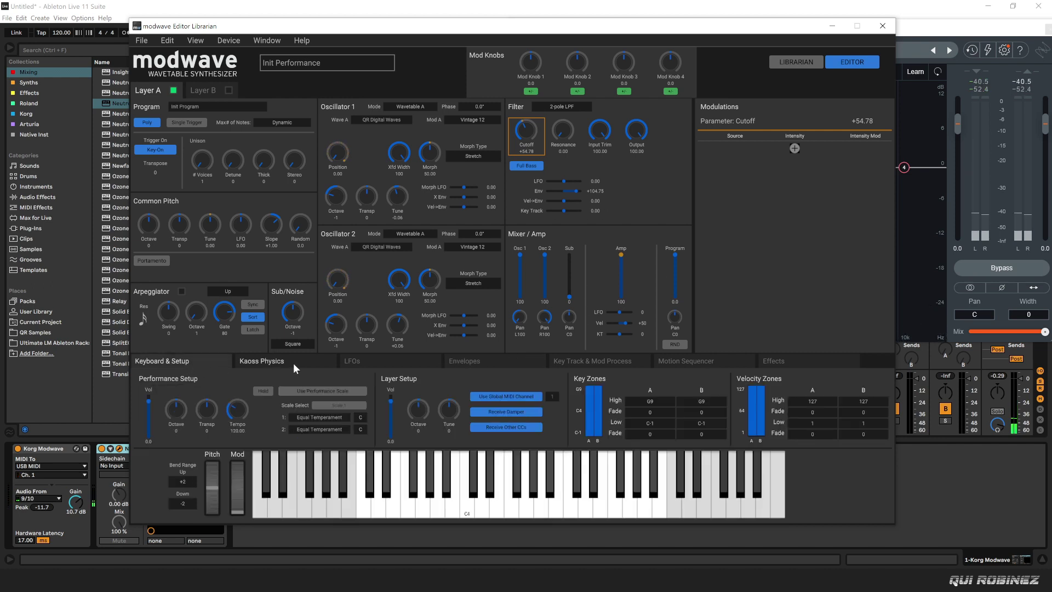
{"action": "left_click", "coordinate": [395, 361]}
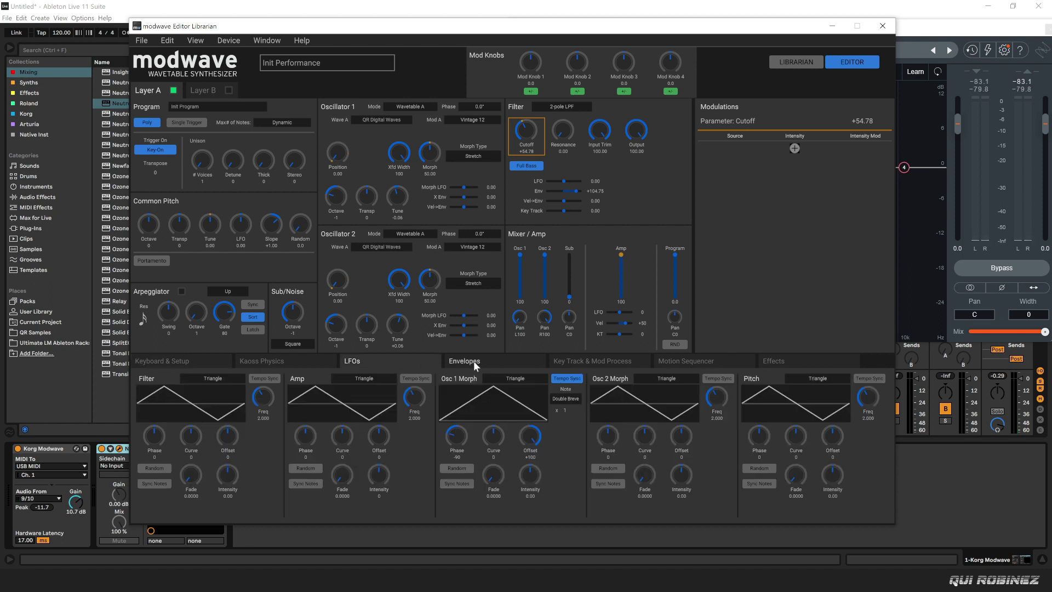
{"action": "left_click", "coordinate": [474, 360]}
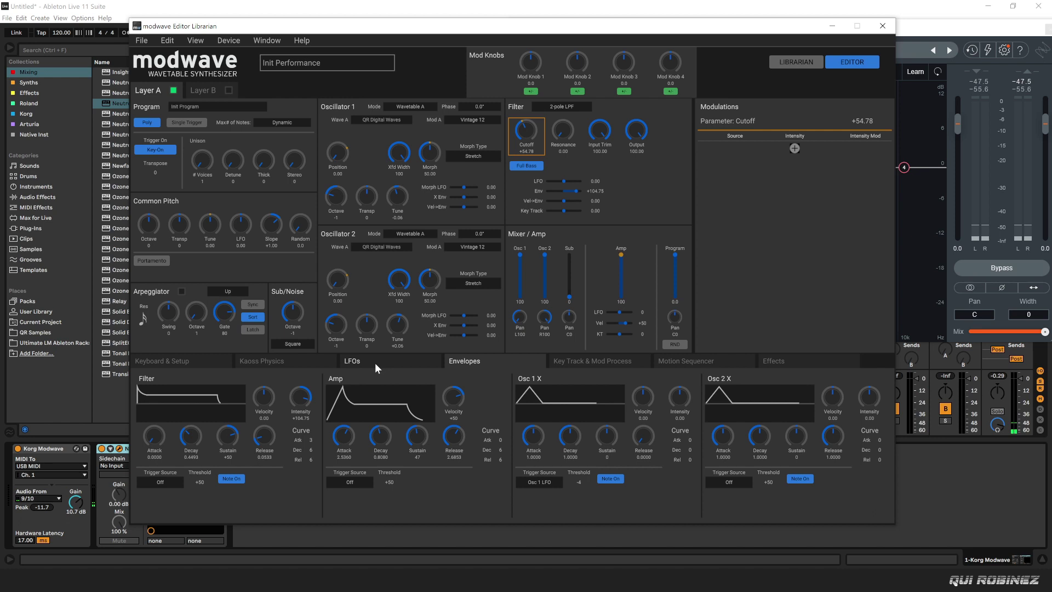
{"action": "left_click_drag", "start_coordinate": [188, 438], "coordinate": [231, 445]}
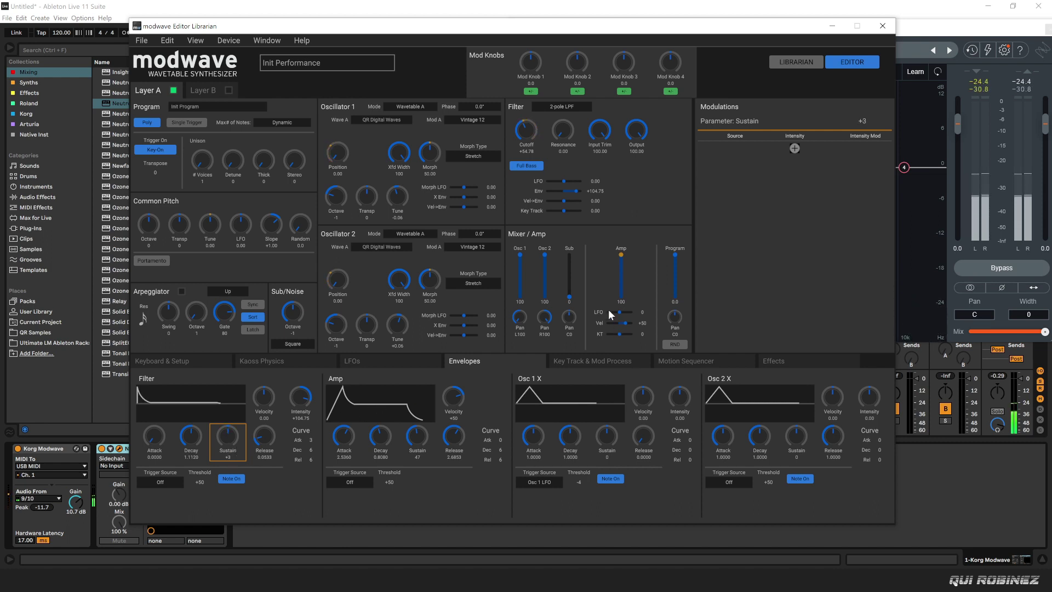
{"action": "left_click_drag", "start_coordinate": [514, 130], "coordinate": [511, 123]}
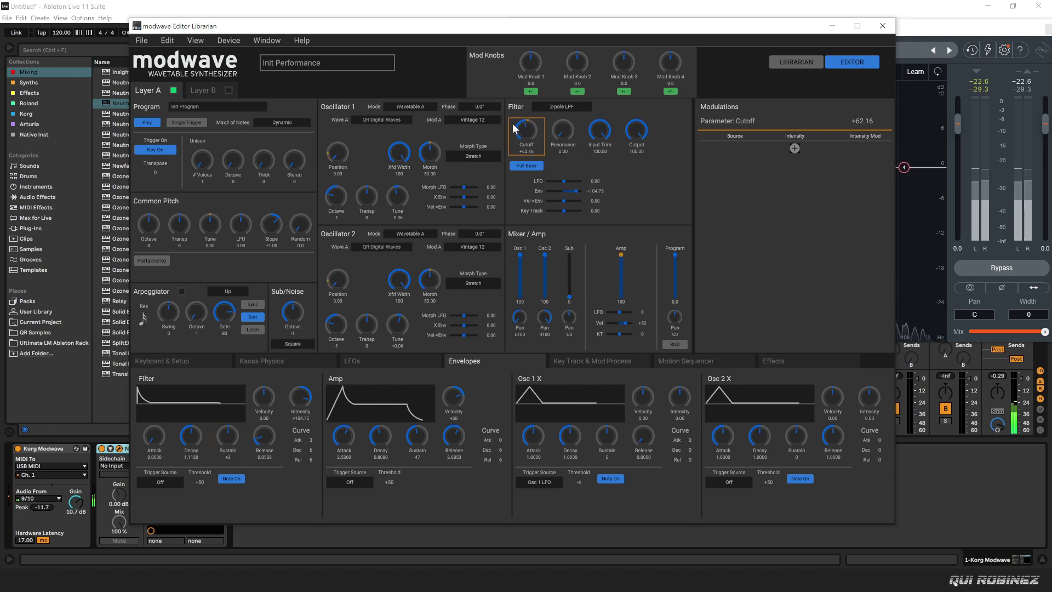
Enable the Master EQ and boost the high shelf about 6.7 near 10.6 kHz and Mid 1 about 3.4 at 323 Hz.
{"action": "left_click", "coordinate": [797, 357]}
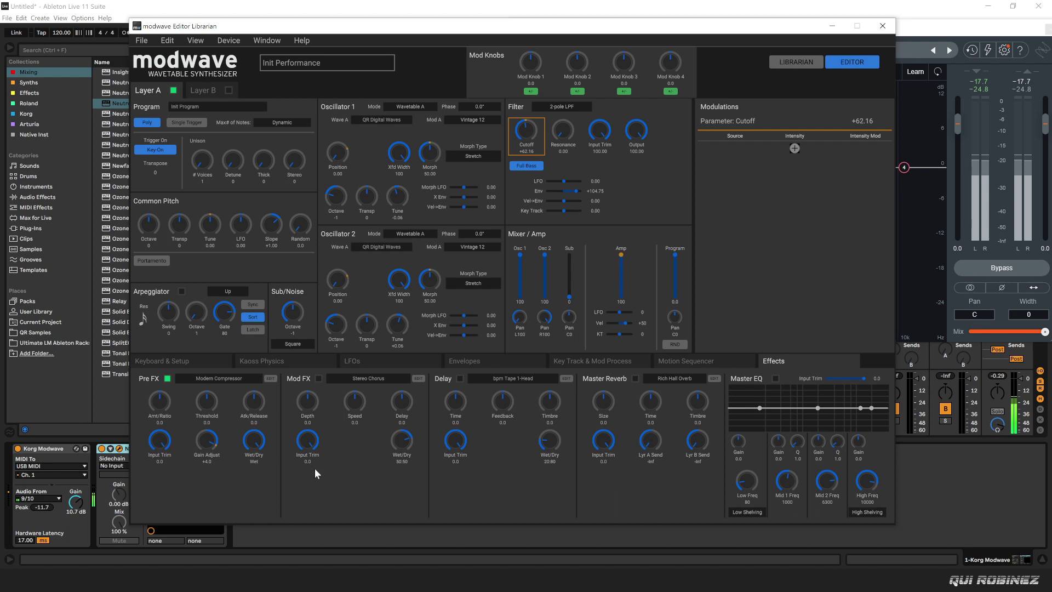
{"action": "left_click", "coordinate": [776, 378]}
{"action": "left_click_drag", "start_coordinate": [871, 409], "coordinate": [873, 404]}
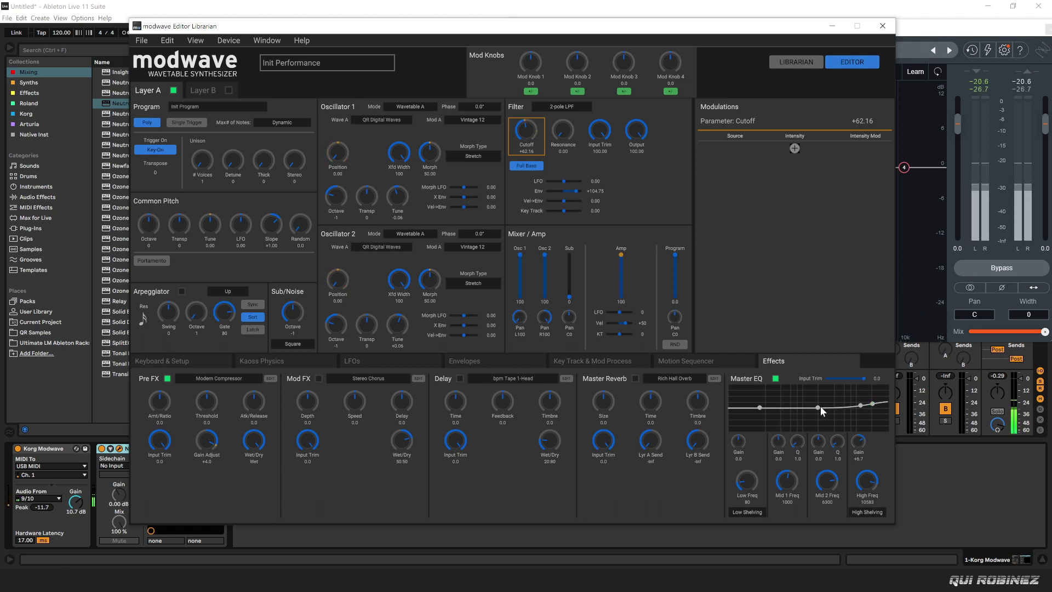
{"action": "left_click_drag", "start_coordinate": [816, 407], "coordinate": [792, 404]}
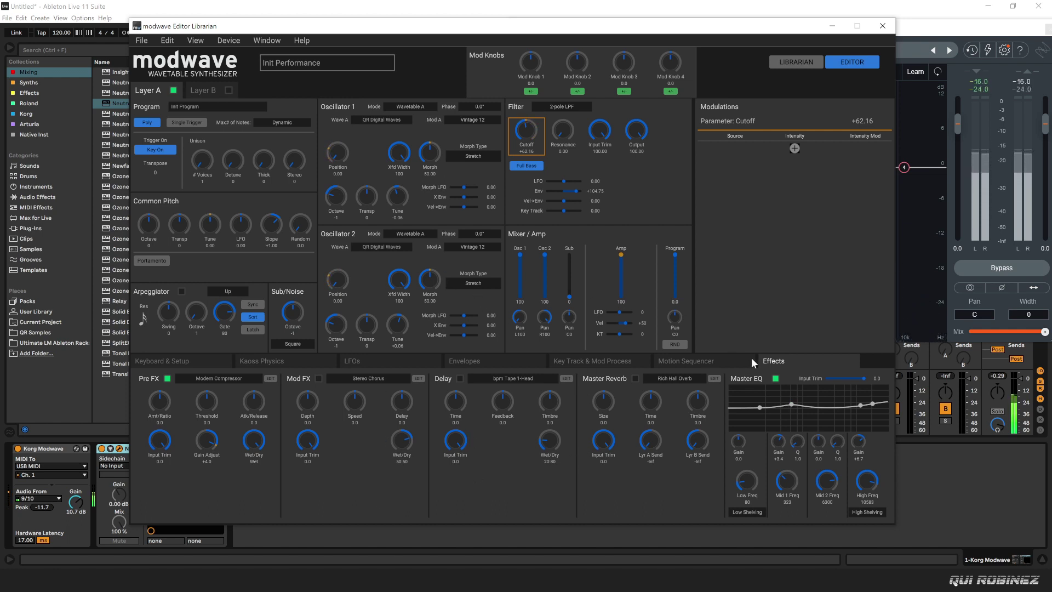
Enable the Master Reverb with the QR Ambient Space preset and set the Layer A send to about -9.2.
{"action": "left_click", "coordinate": [635, 379]}
{"action": "left_click_drag", "start_coordinate": [652, 448], "coordinate": [642, 379]}
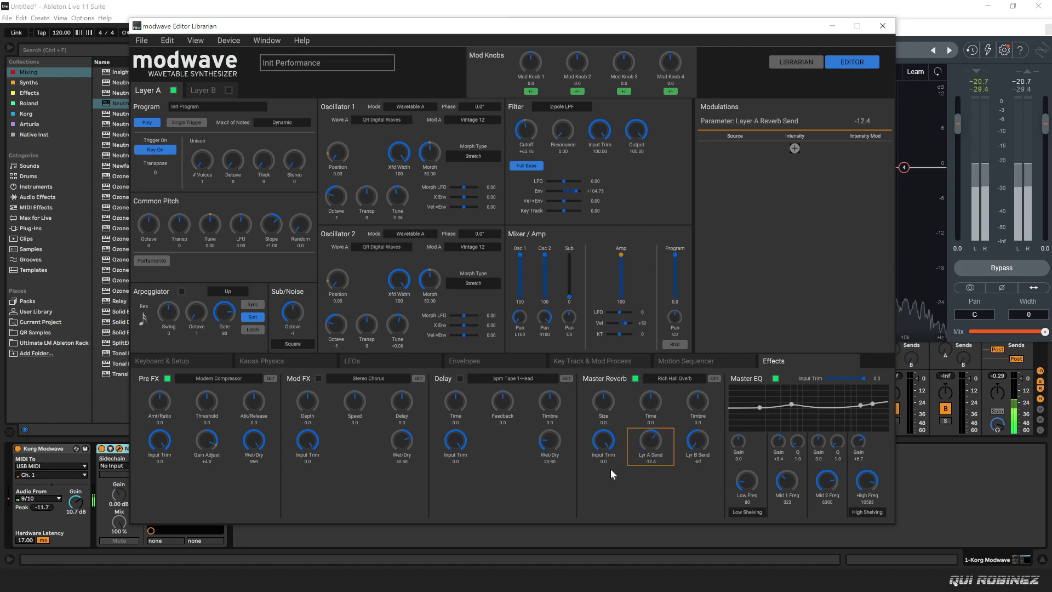
{"action": "left_click", "coordinate": [684, 379]}
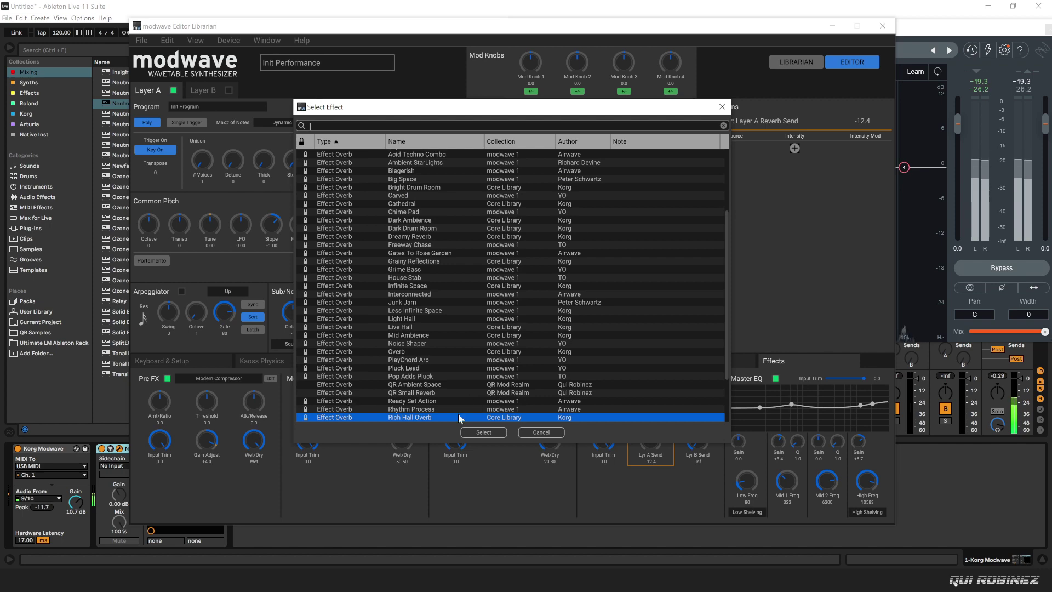
{"action": "double_click", "coordinate": [411, 382]}
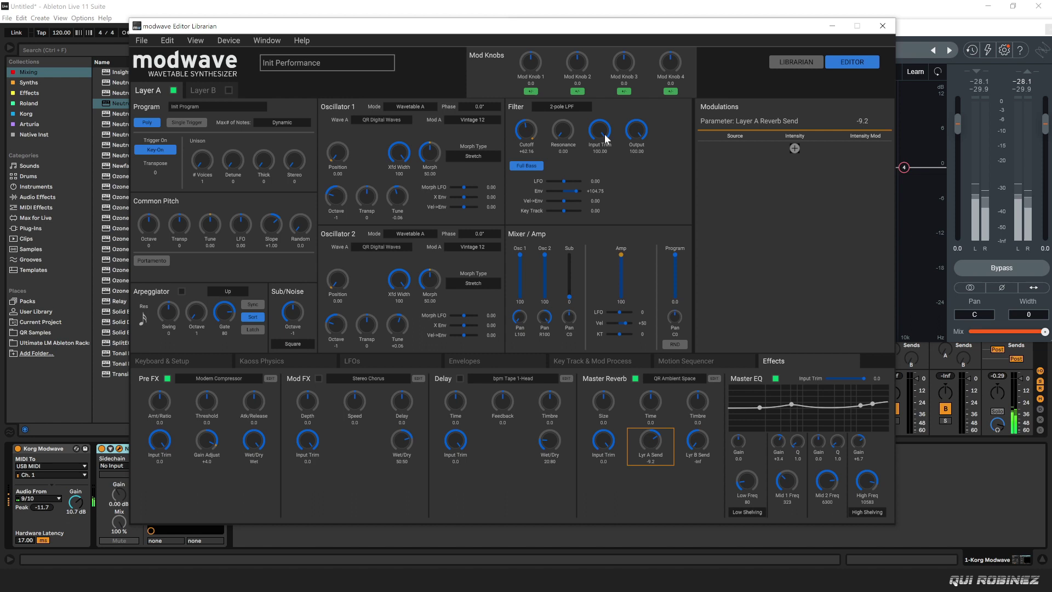
Set the filter's resonance to 22.8, envelope intensity to about +53.5 and cutoff to about +88.9, and reduce the Layer A reverb send to -13.9.
{"action": "left_click", "coordinate": [525, 134]}
{"action": "left_click_drag", "start_coordinate": [568, 133], "coordinate": [557, 100]}
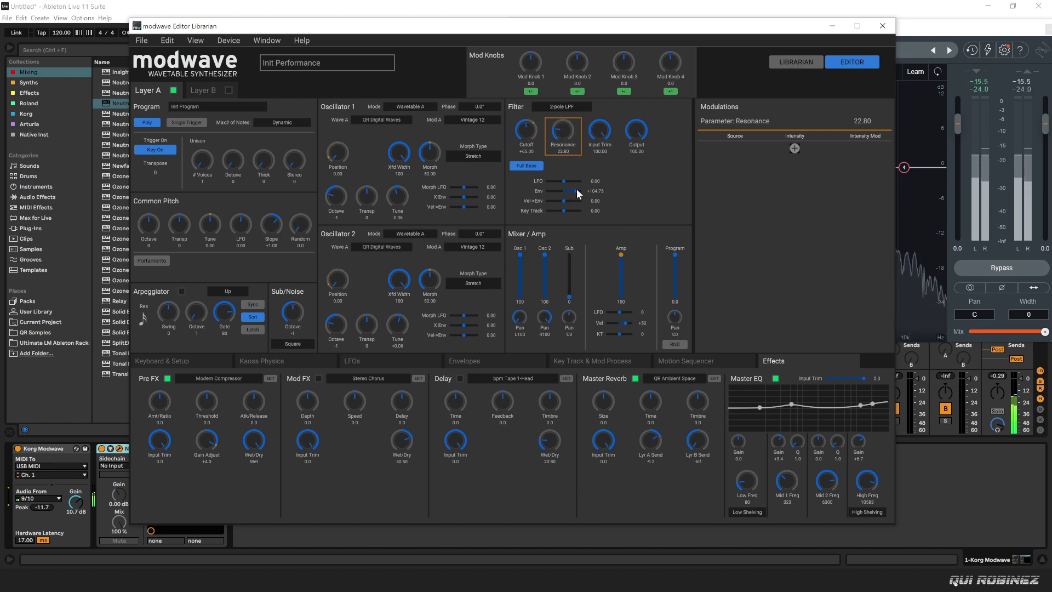
{"action": "left_click_drag", "start_coordinate": [576, 189], "coordinate": [573, 190]}
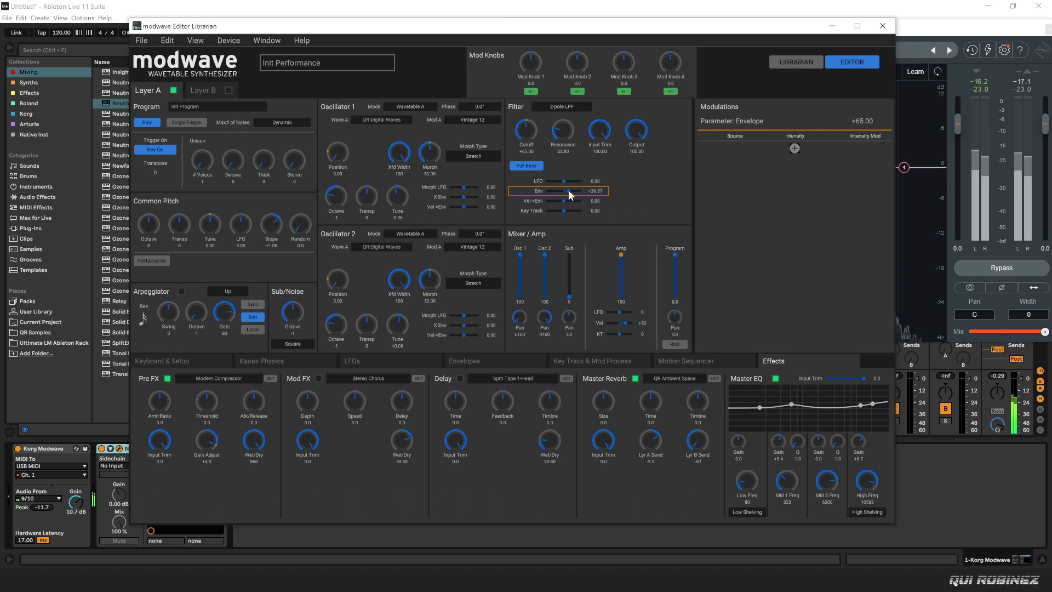
{"action": "left_click_drag", "start_coordinate": [526, 136], "coordinate": [523, 108]}
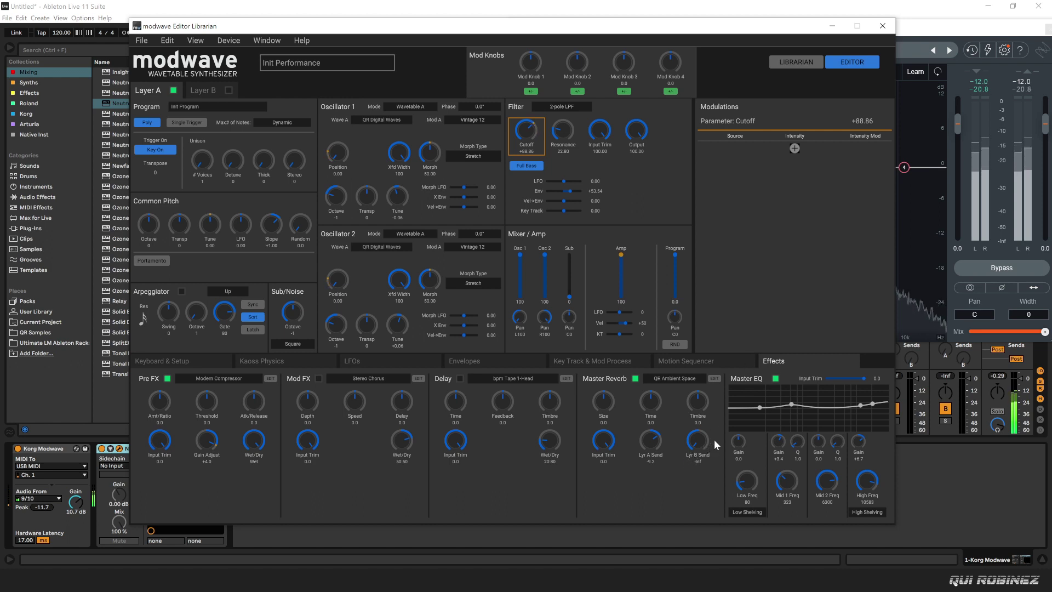
{"action": "left_click_drag", "start_coordinate": [653, 447], "coordinate": [650, 455]}
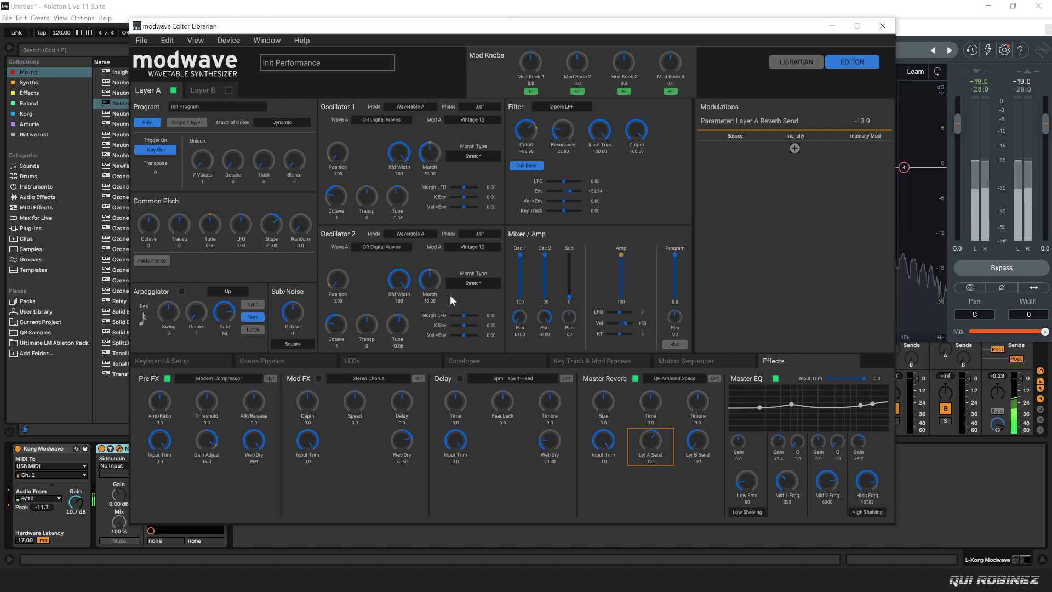
Raise Oscillator 2's Morph to 72 and set its Morph LFO intensity to 50.
{"action": "left_click_drag", "start_coordinate": [433, 277], "coordinate": [449, 224]}
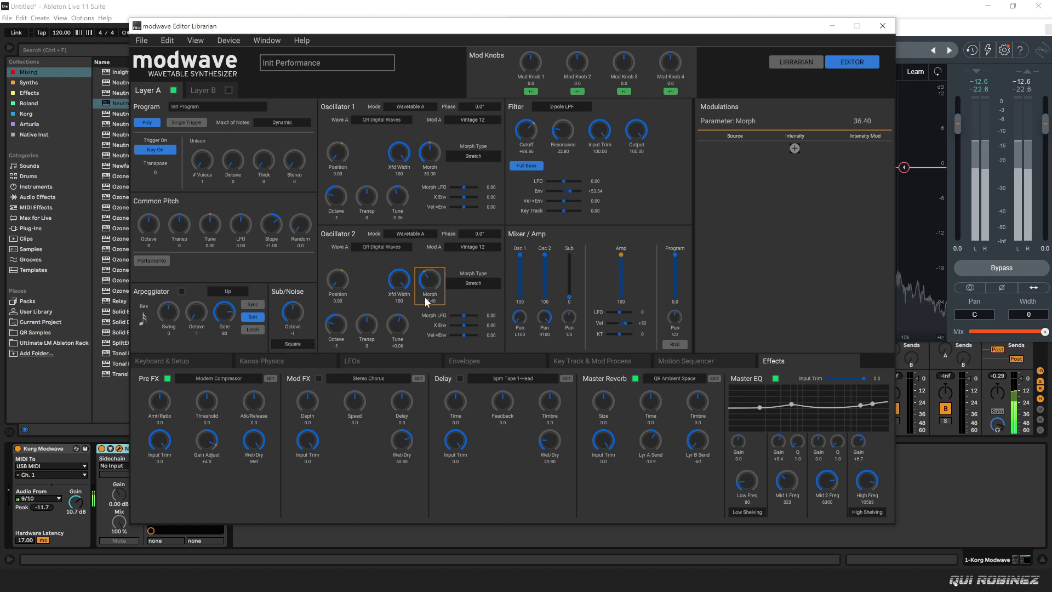
{"action": "left_click_drag", "start_coordinate": [463, 315], "coordinate": [470, 315]}
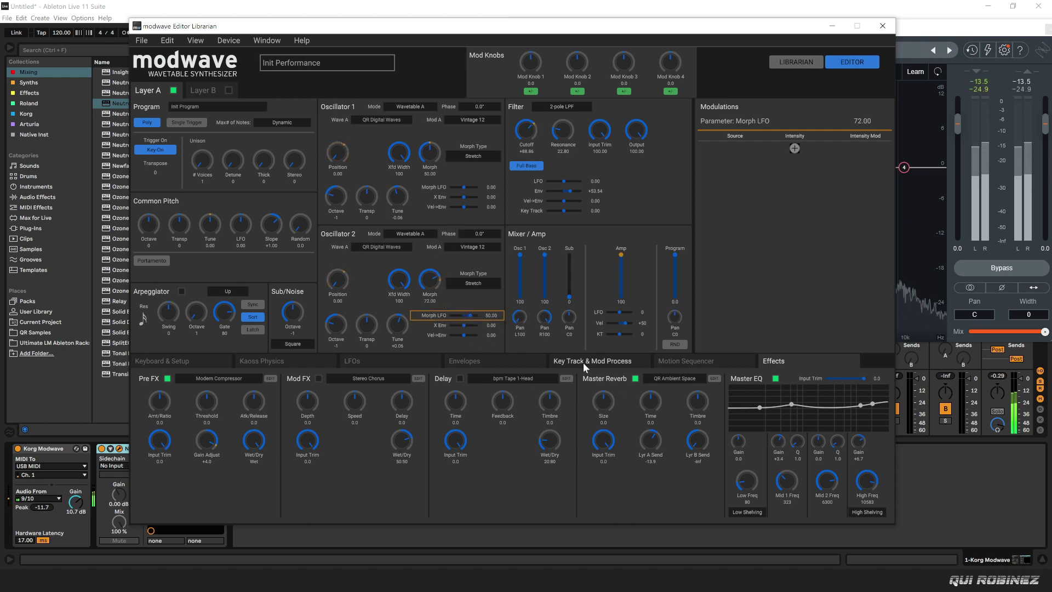
Tempo-sync the Osc 2 Morph LFO to a double breve with multiplier 2, and lower Oscillator 2's Morph to 18.
{"action": "left_click", "coordinate": [373, 358]}
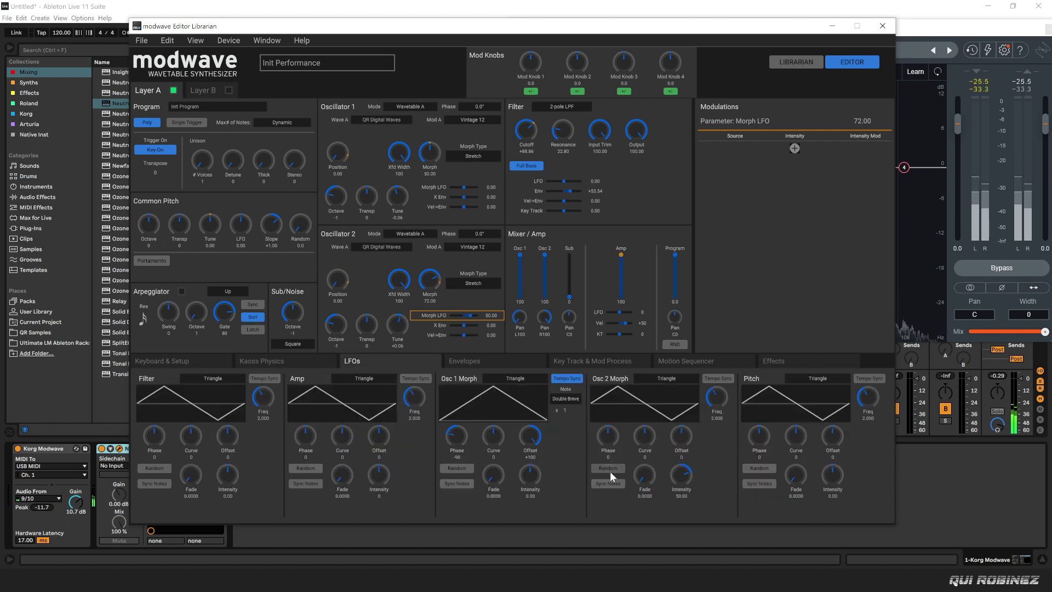
{"action": "left_click", "coordinate": [727, 379]}
{"action": "left_click", "coordinate": [724, 398]}
{"action": "left_click", "coordinate": [722, 391]}
{"action": "left_click", "coordinate": [719, 406]}
{"action": "scroll", "coordinate": [724, 410], "scroll_direction": "up", "scroll_amount": 2}
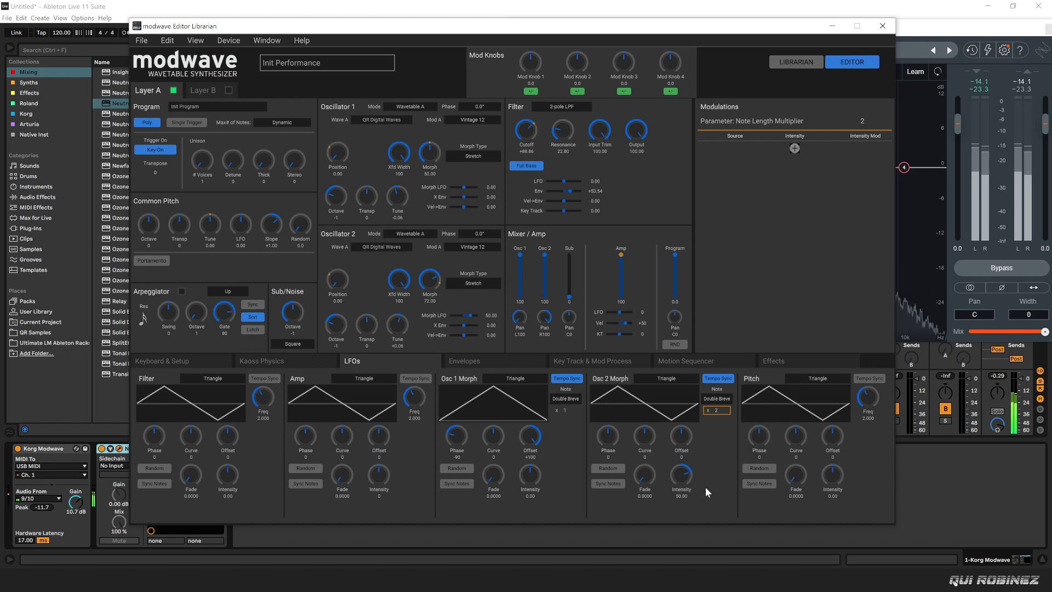
{"action": "left_click_drag", "start_coordinate": [427, 283], "coordinate": [438, 332]}
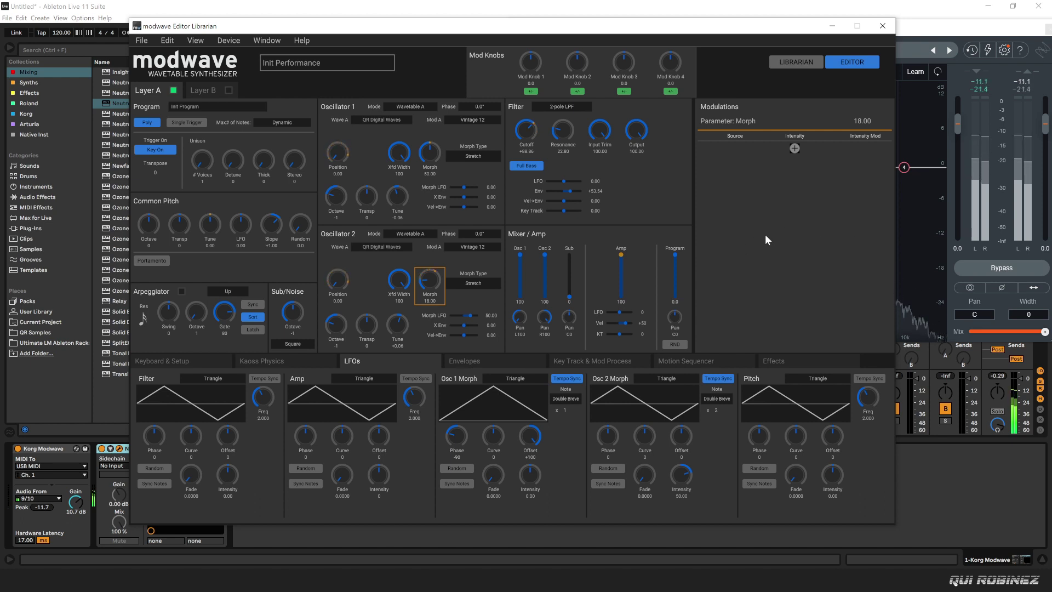
Enable Layer B and switch its Oscillator 1 to Sample mode with the Syn_Guru: Shady Cove multisample.
{"action": "left_click", "coordinate": [203, 94]}
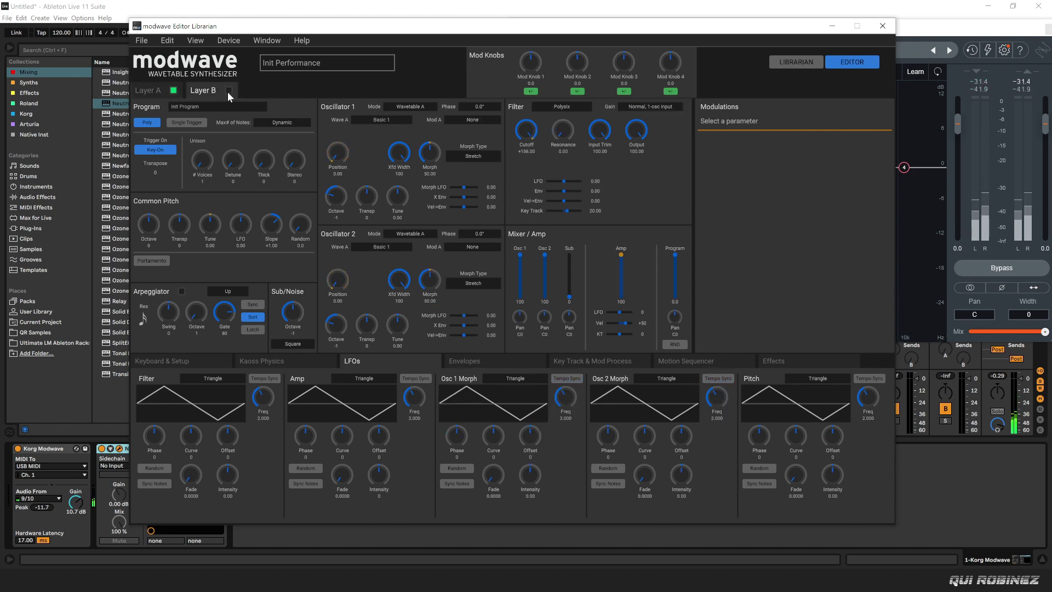
{"action": "left_click", "coordinate": [417, 107]}
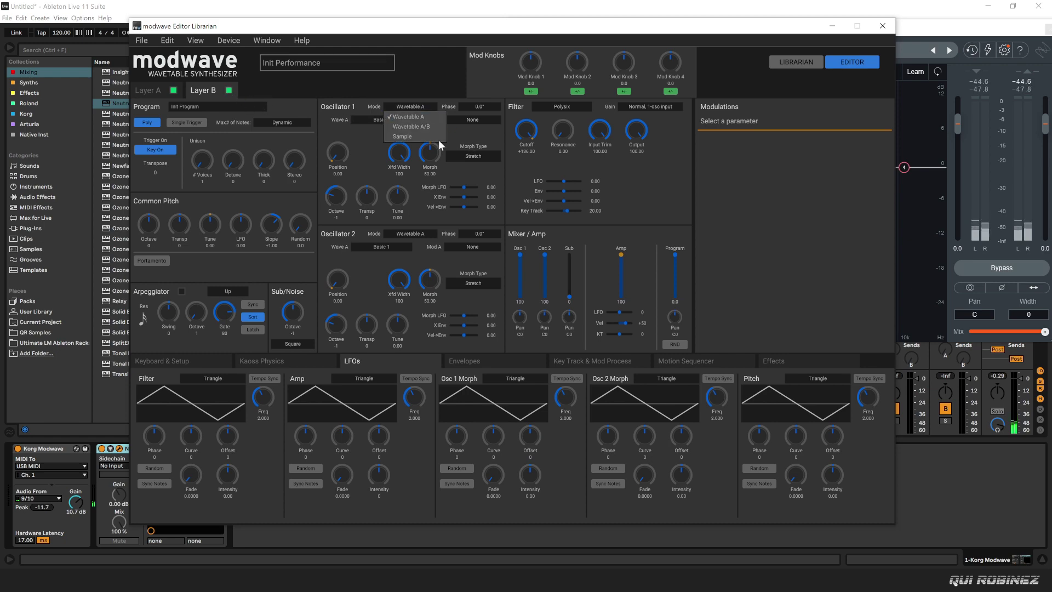
{"action": "left_click", "coordinate": [419, 121]}
{"action": "left_click", "coordinate": [409, 105]}
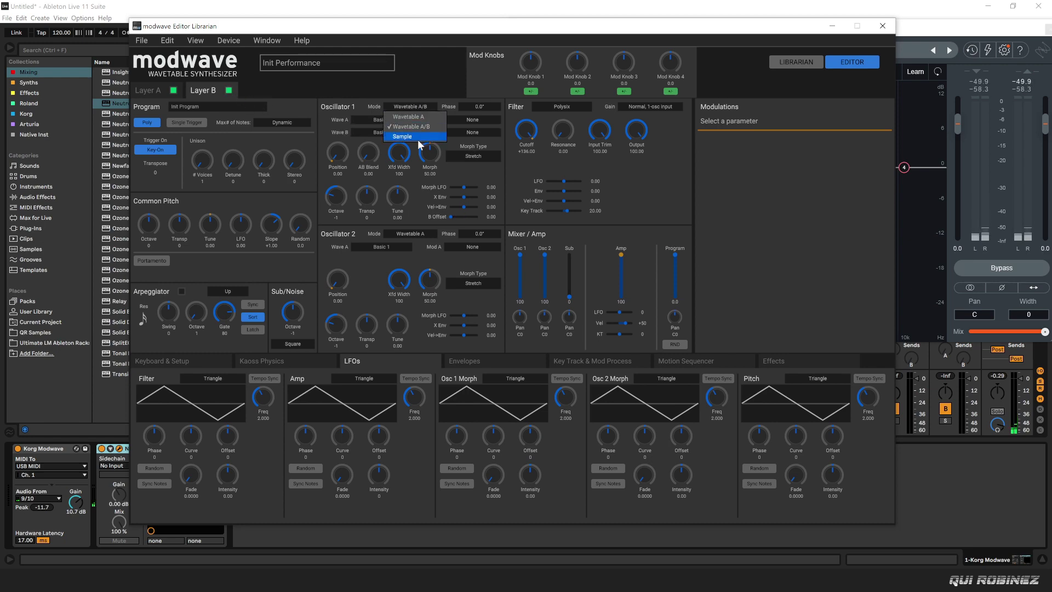
{"action": "left_click", "coordinate": [418, 139]}
{"action": "left_click", "coordinate": [423, 121]}
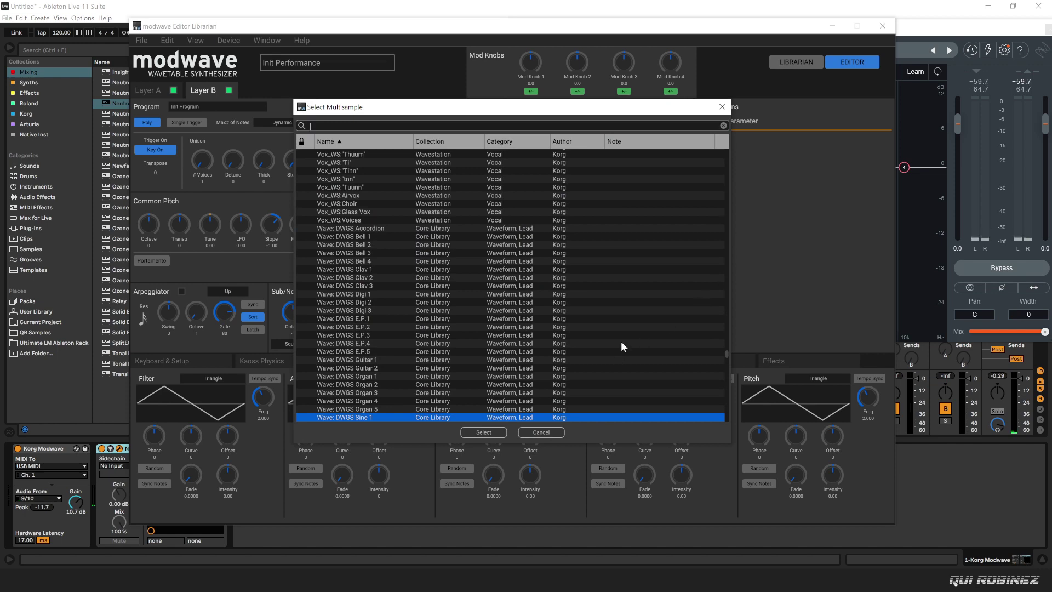
{"action": "type", "text": "shady"}
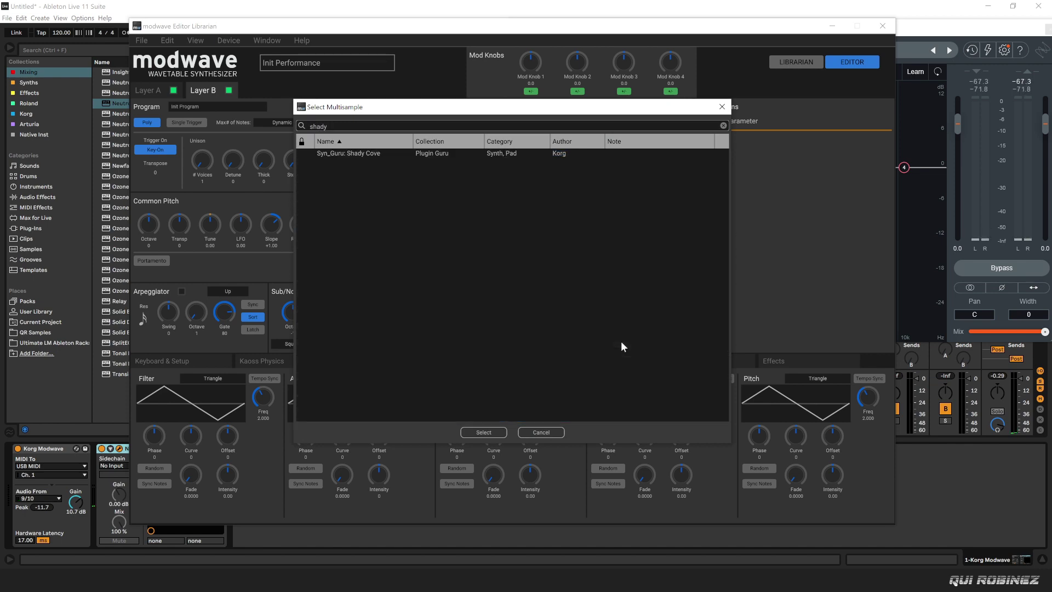
{"action": "double_click", "coordinate": [366, 154]}
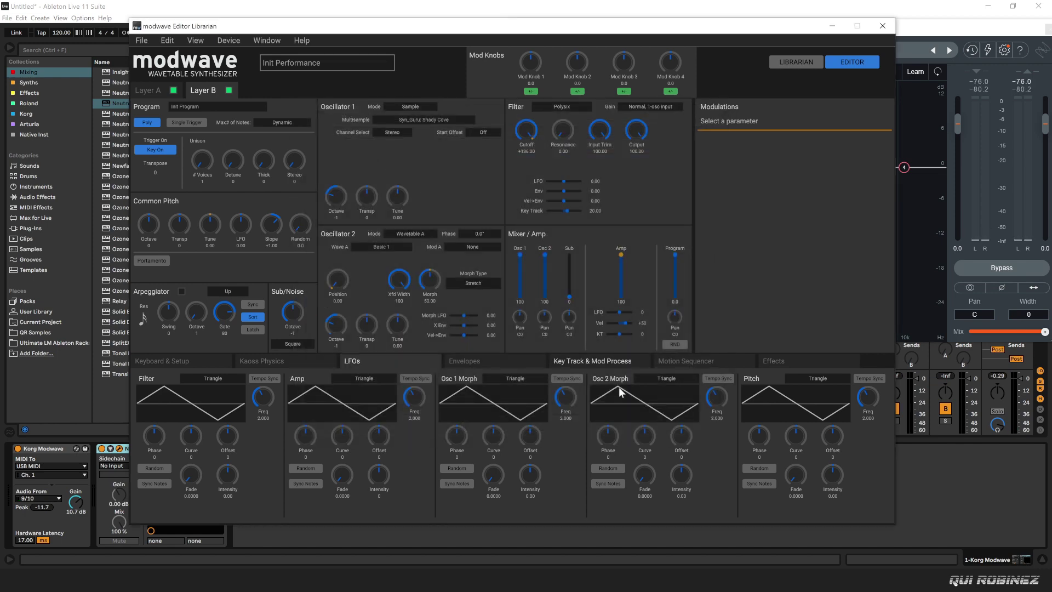
Copy Layer A's Amp envelope to Layer B's Amp envelope.
{"action": "left_click", "coordinate": [157, 90]}
{"action": "left_click", "coordinate": [462, 362]}
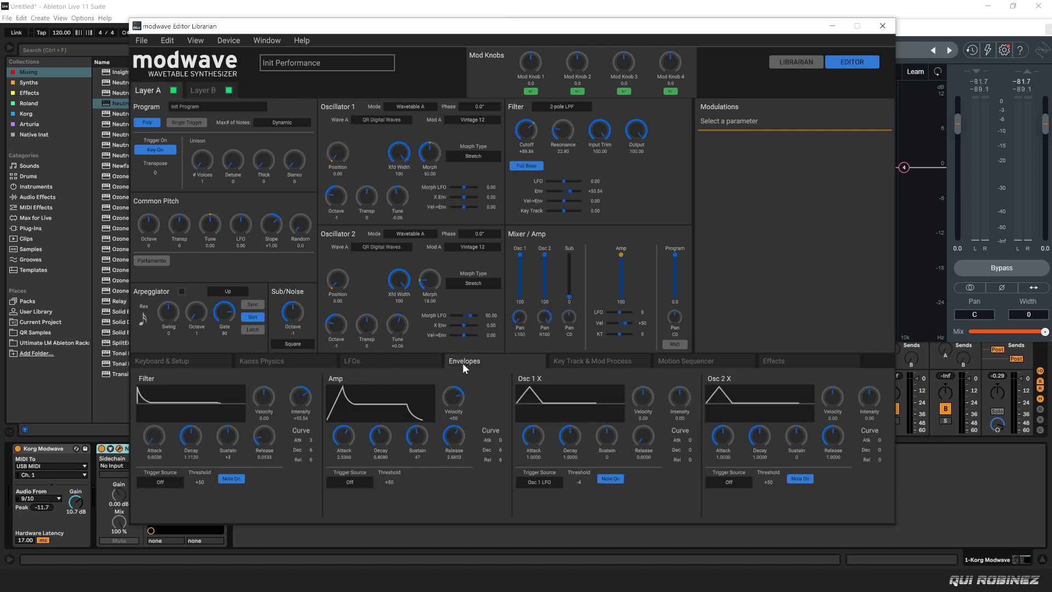
{"action": "right_click", "coordinate": [335, 384]}
{"action": "left_click", "coordinate": [207, 91]}
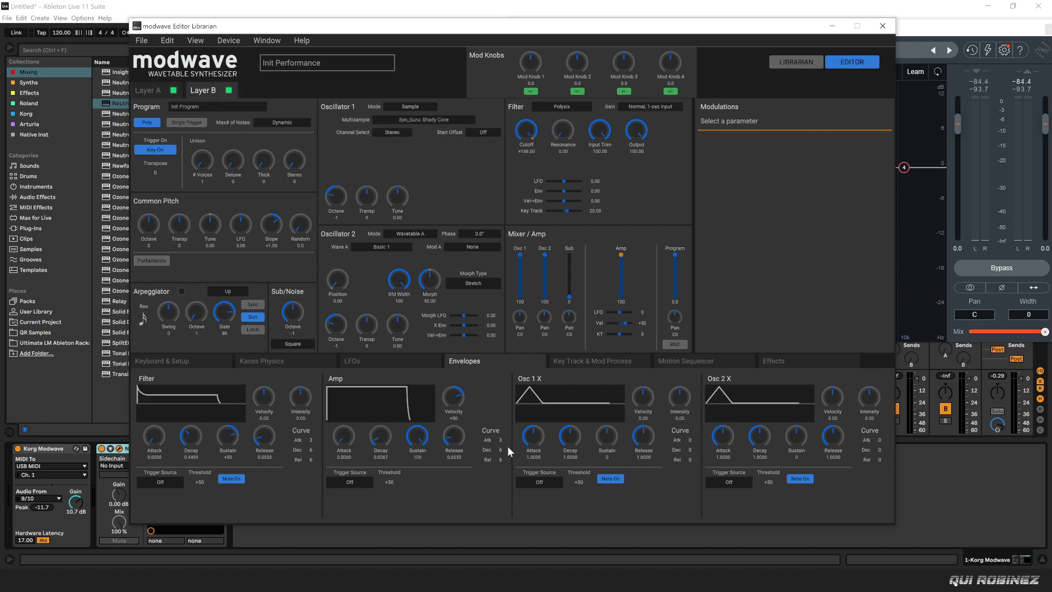
{"action": "right_click", "coordinate": [342, 379]}
{"action": "left_click", "coordinate": [370, 373]}
In Layer B's mixer, lower the Oscillator 2 level to 0 and set the Oscillator 1 level to 55.
{"action": "left_click_drag", "start_coordinate": [545, 256], "coordinate": [550, 307]}
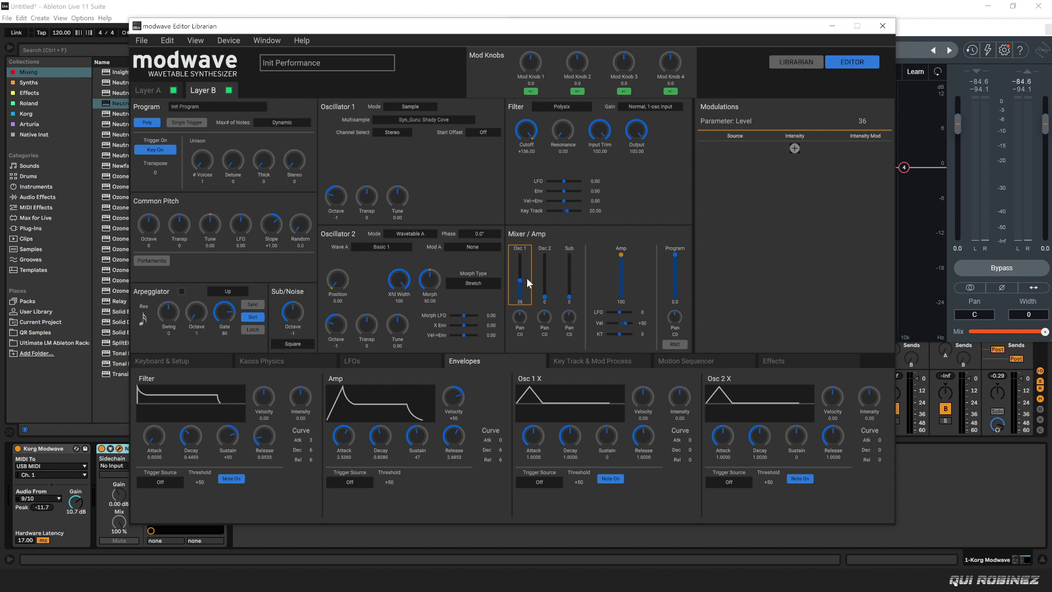
{"action": "left_click_drag", "start_coordinate": [526, 274], "coordinate": [526, 273]}
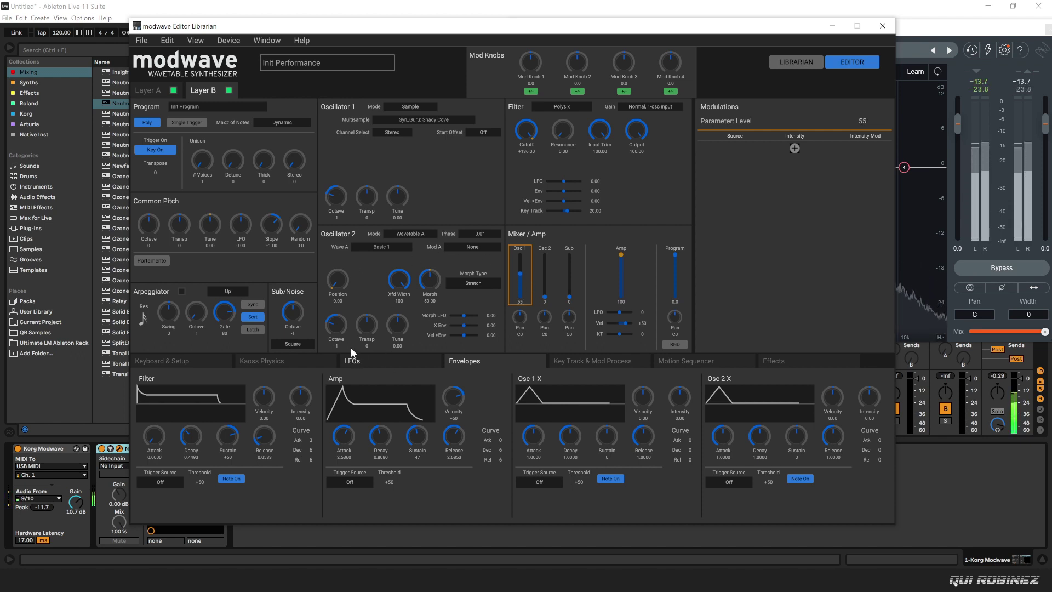
Reset Layer B's Oscillator 1 Octave to 0 and raise its mixer level to 100.
{"action": "double_click", "coordinate": [328, 202]}
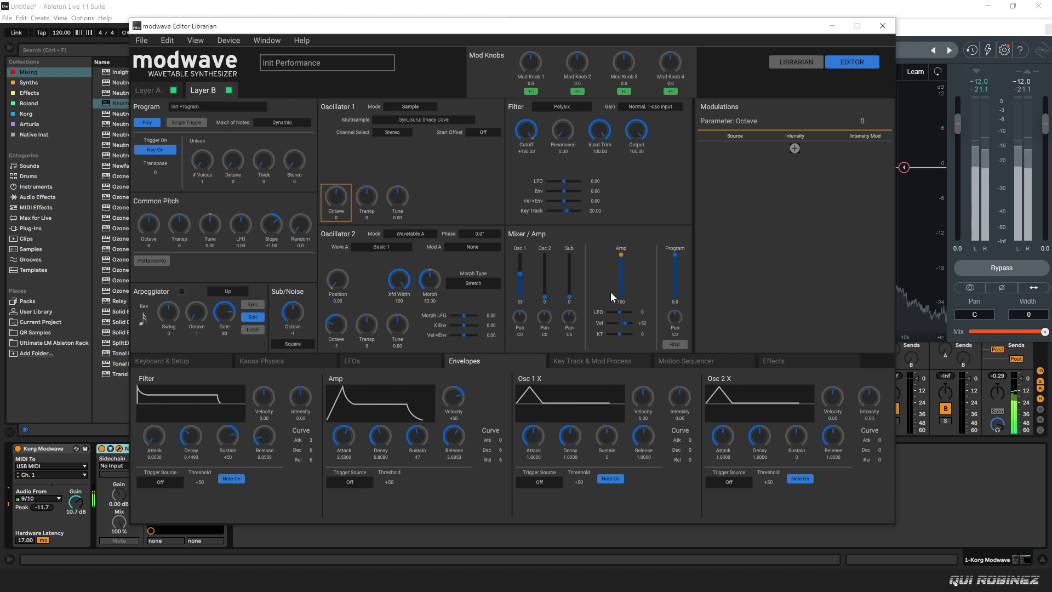
{"action": "left_click_drag", "start_coordinate": [521, 279], "coordinate": [521, 235]}
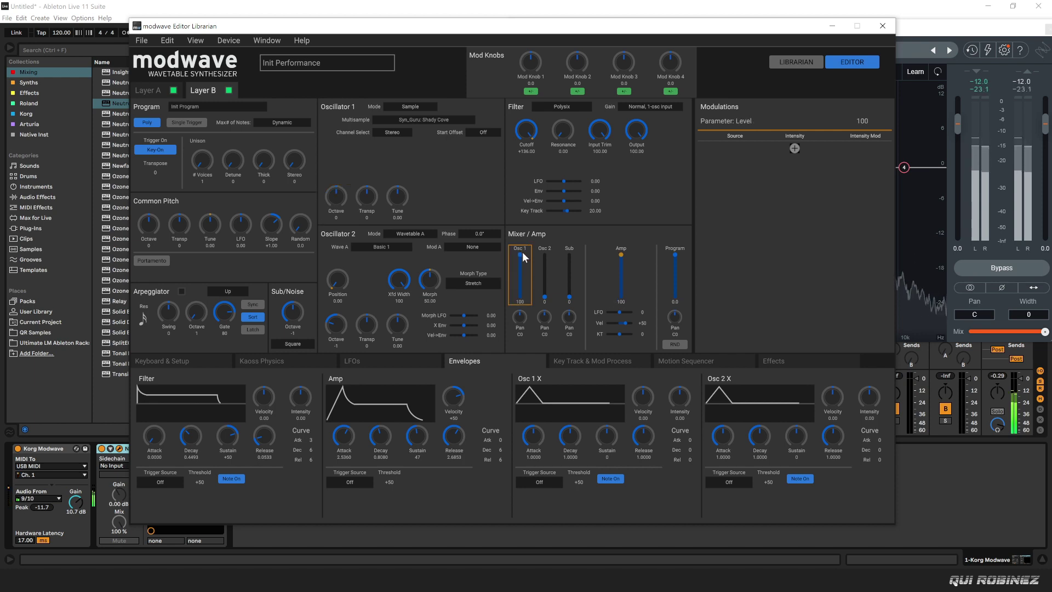
Set Layer B's send to the Master Reverb to -11.1.
{"action": "left_click", "coordinate": [809, 366]}
{"action": "mouse_move", "coordinate": [698, 444]}
{"action": "left_mouse_down"}
{"action": "mouse_move", "coordinate": [689, 333]}
{"action": "mouse_move", "coordinate": [699, 416]}
{"action": "mouse_move", "coordinate": [688, 456]}
{"action": "mouse_move", "coordinate": [698, 461]}
{"action": "left_mouse_up"}
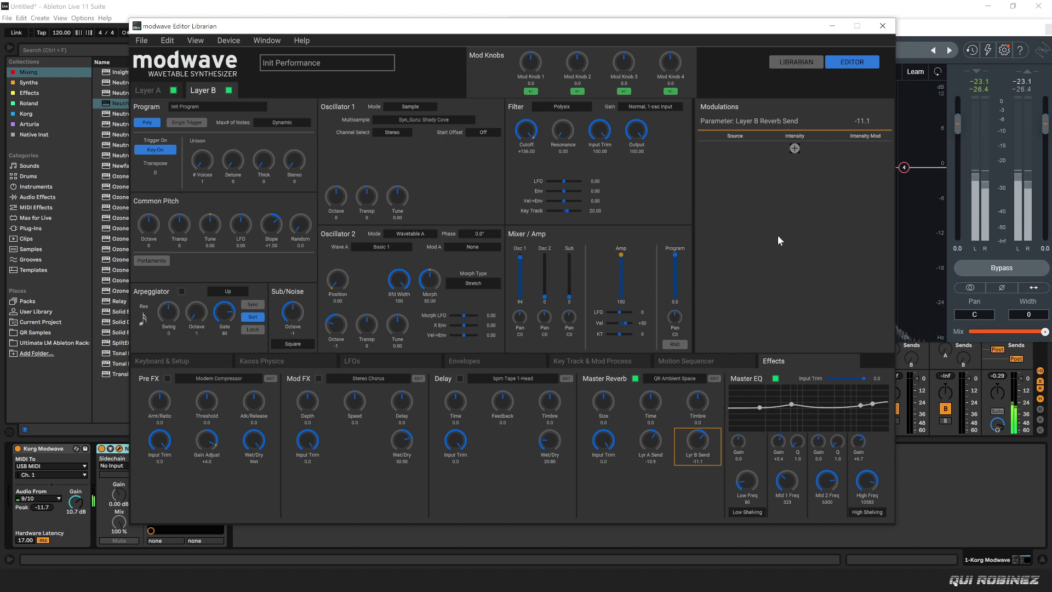
Save the patch as a new performance named QR Digital Waves, with the creator's name as the author.
{"action": "left_click", "coordinate": [282, 64]}
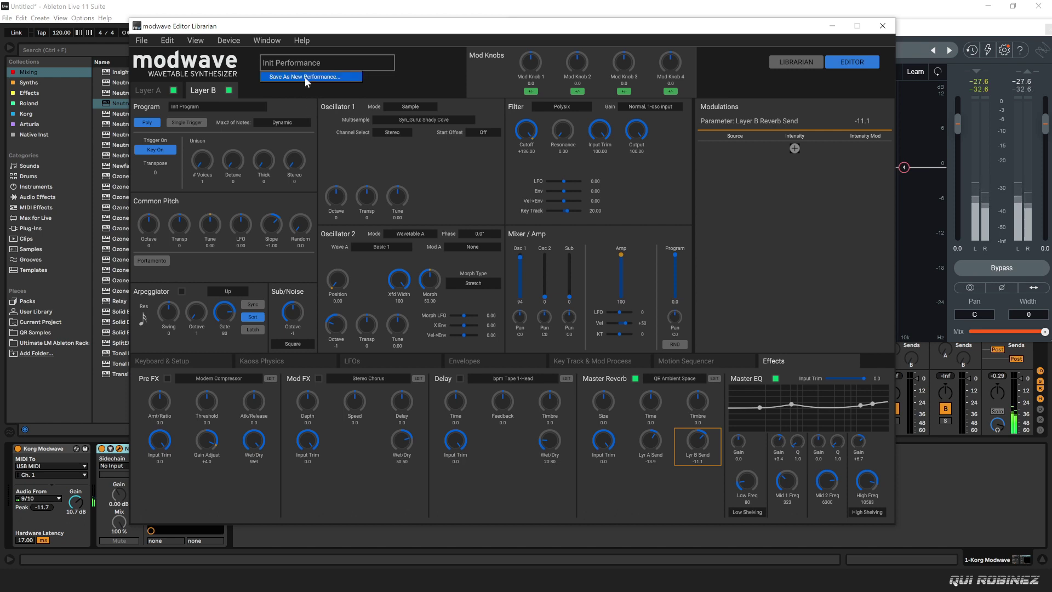
{"action": "left_click", "coordinate": [306, 77]}
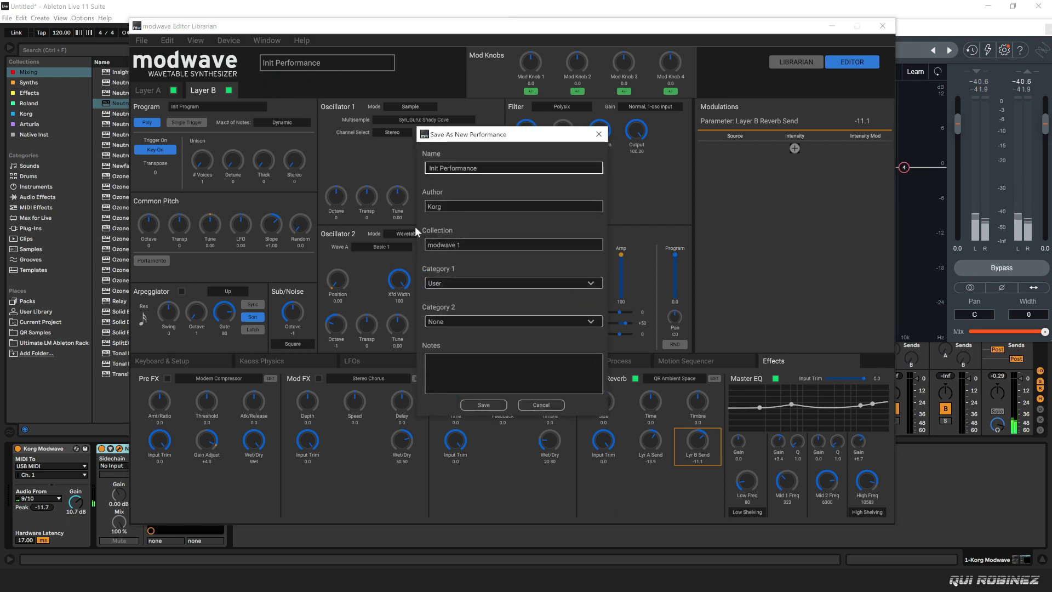
{"action": "key", "text": "ctrl+a"}
{"action": "type", "text": "QR Dig"}
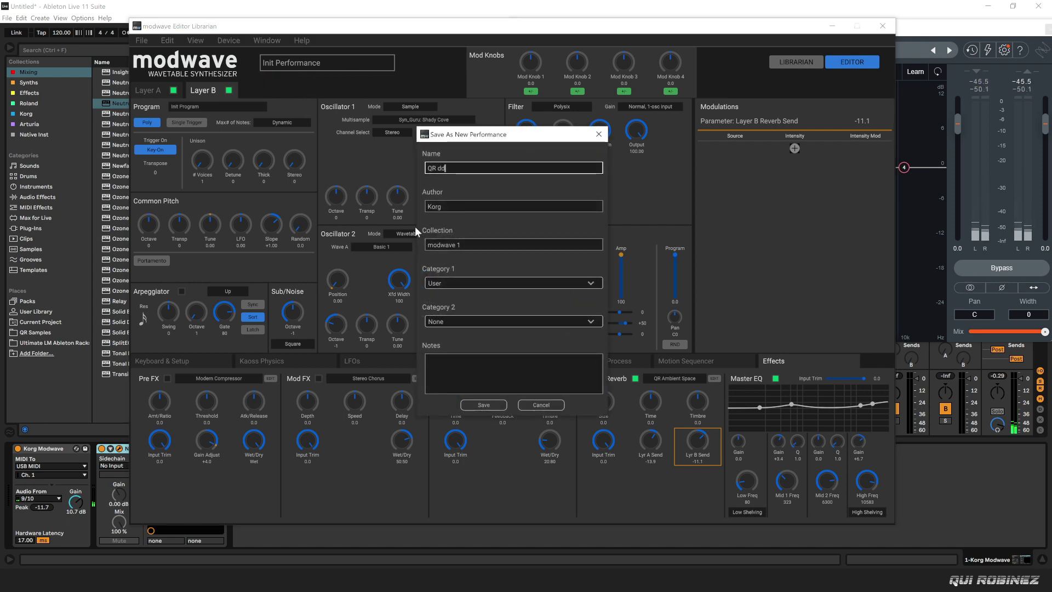
{"action": "type", "text": "ital Waves"}
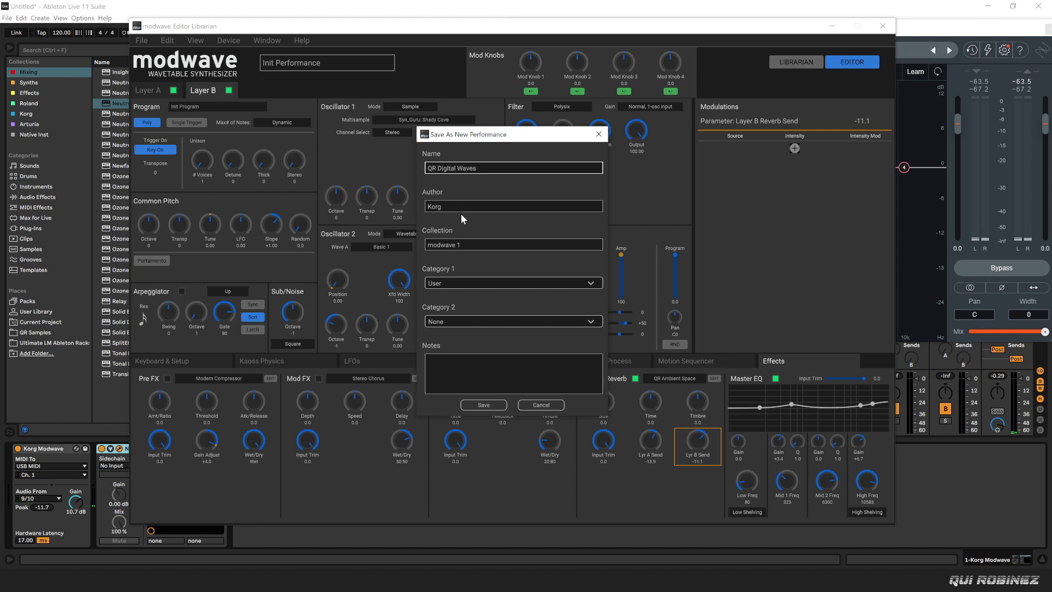
{"action": "key", "text": "Tab"}
{"action": "type", "text": "Qu"}
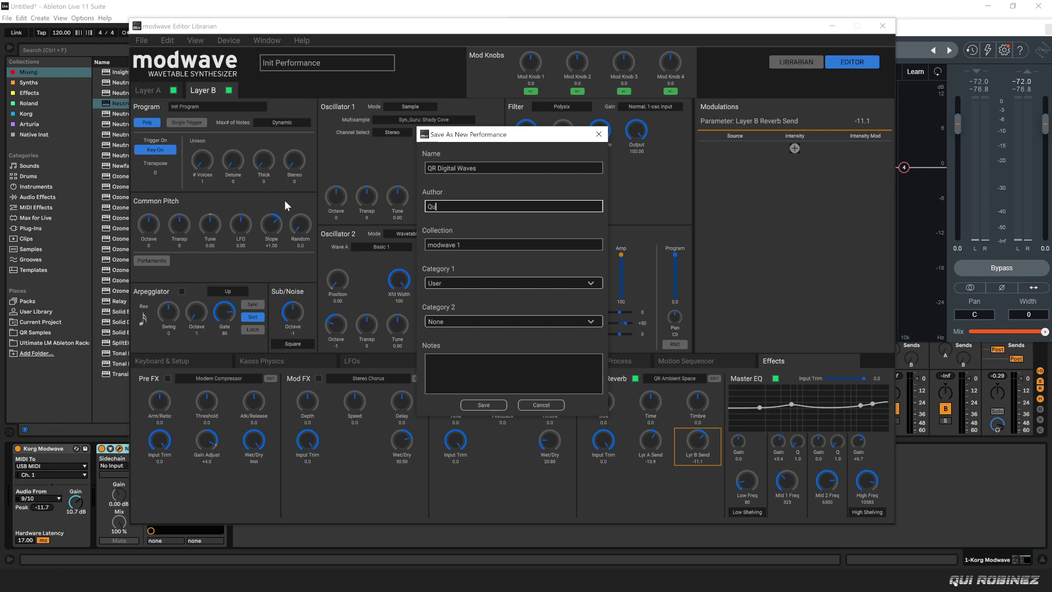
{"action": "type", "text": "i Robinez"}
{"action": "key", "text": "Return"}
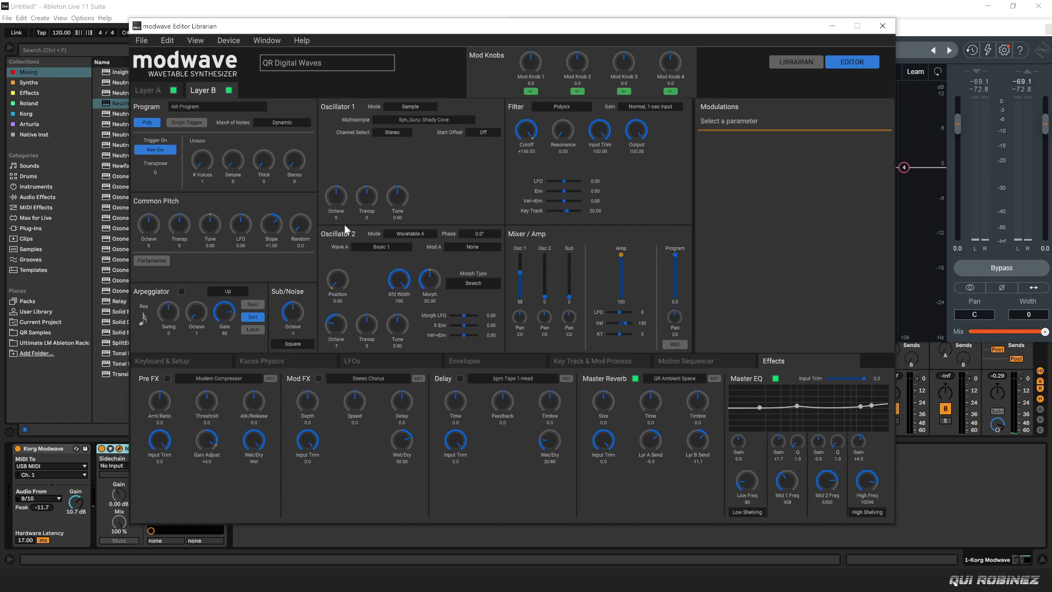
Show Layer B's envelopes, then switch to Ableton Live and close the Neutron 3 Equalizer window.
{"action": "left_click", "coordinate": [450, 361]}
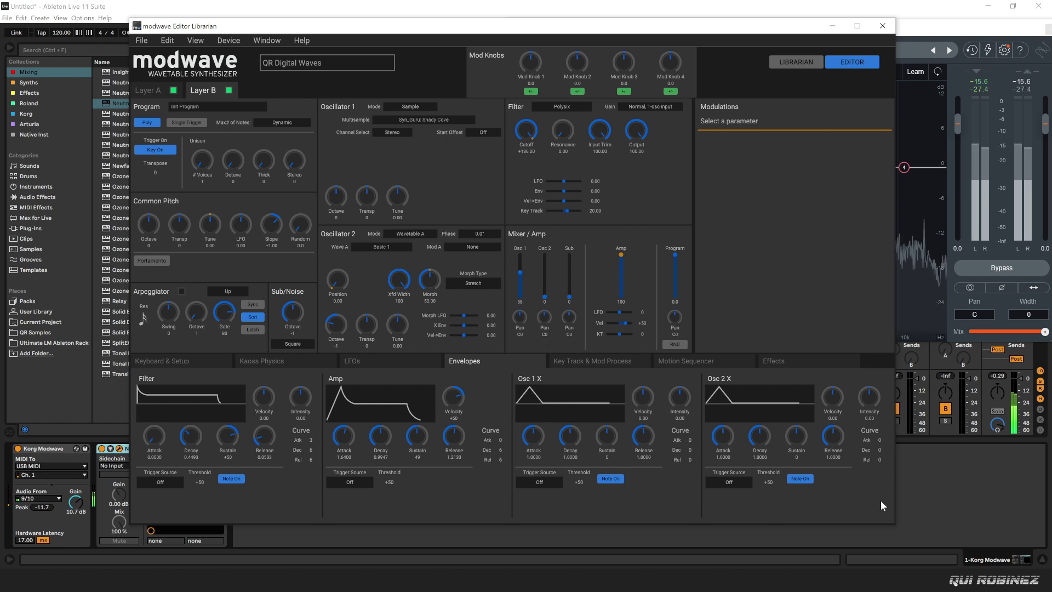
{"action": "left_click", "coordinate": [1032, 29]}
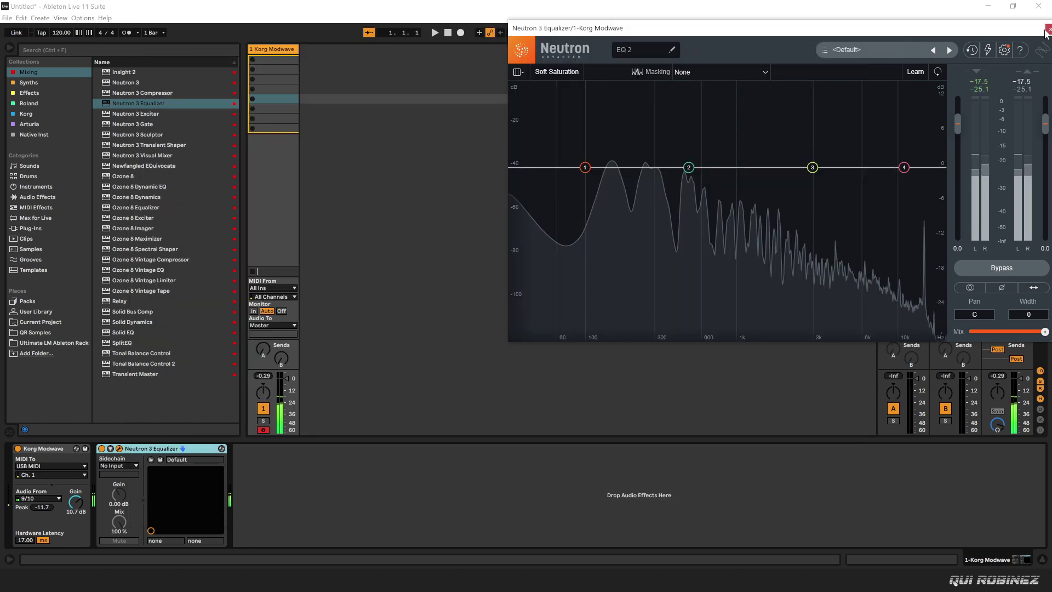
{"action": "left_click_drag", "start_coordinate": [1018, 34], "coordinate": [929, 34]}
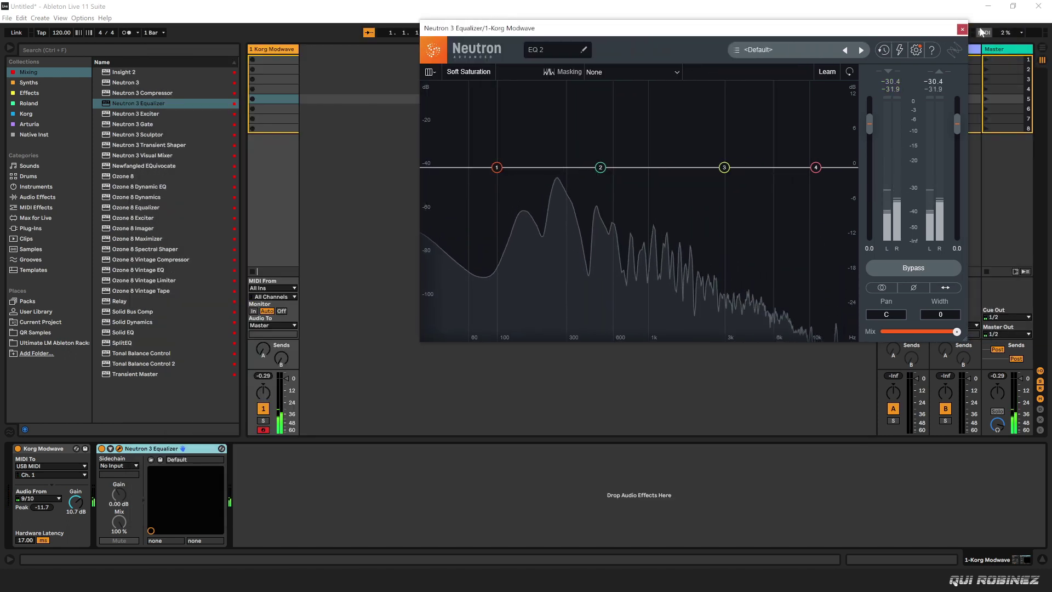
{"action": "left_click", "coordinate": [961, 29]}
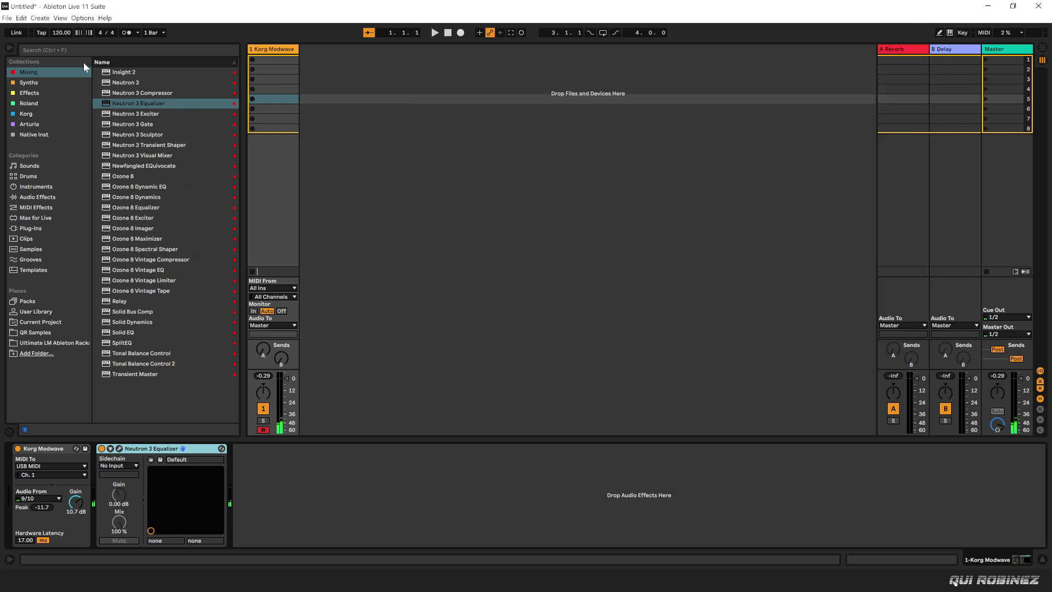
Add Efx FRAGMENTS from the Effects collection after the equalizer on the Korg Modwave track and load its QR Pad Magic preset.
{"action": "left_click", "coordinate": [26, 83]}
{"action": "left_click", "coordinate": [29, 91]}
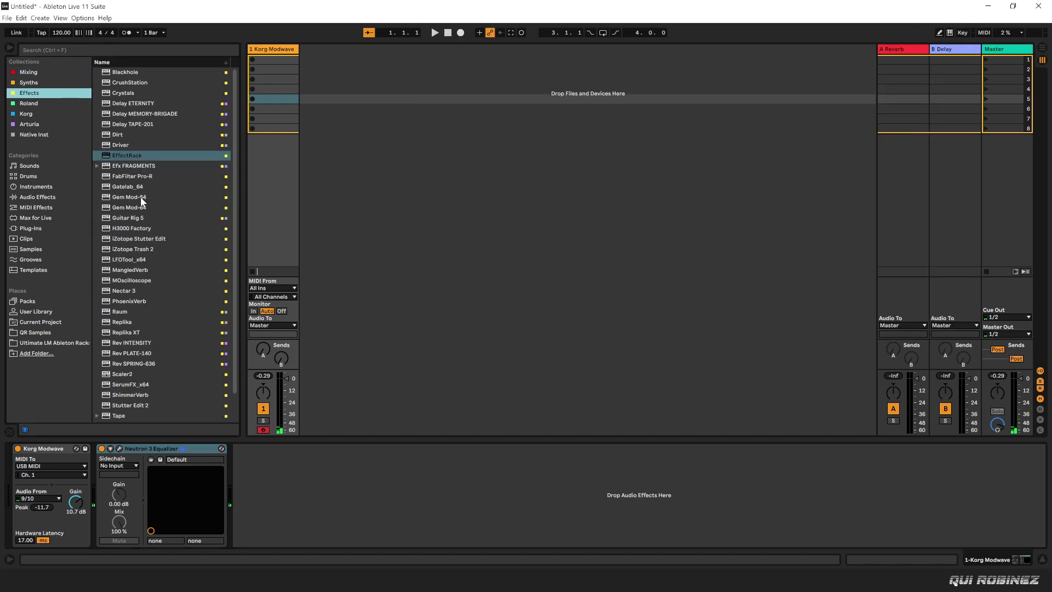
{"action": "left_click_drag", "start_coordinate": [122, 167], "coordinate": [338, 457]}
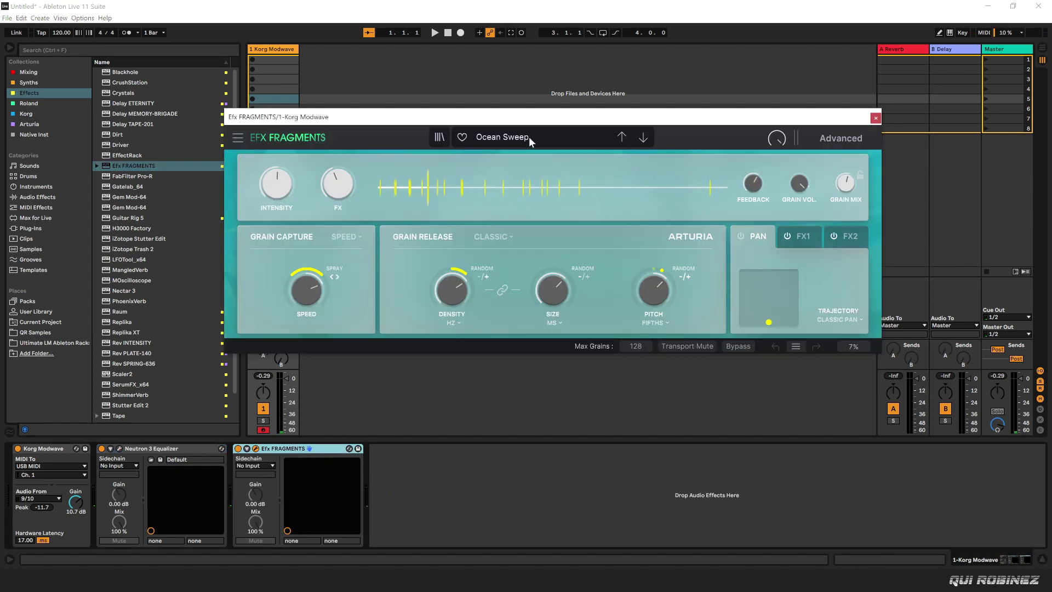
{"action": "left_click", "coordinate": [528, 136]}
{"action": "mouse_move", "coordinate": [528, 226]}
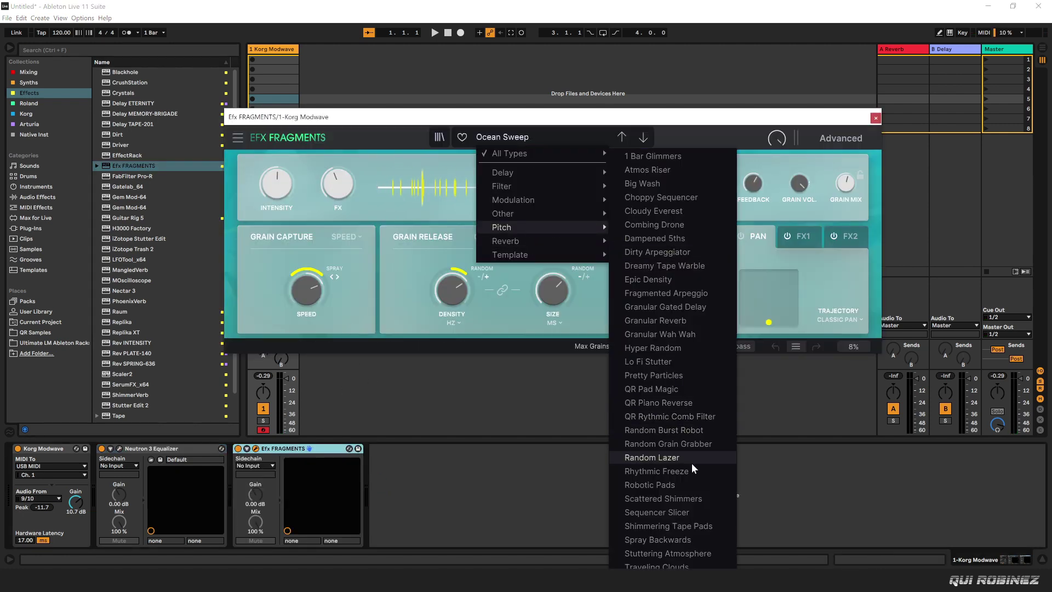
{"action": "left_click", "coordinate": [686, 389]}
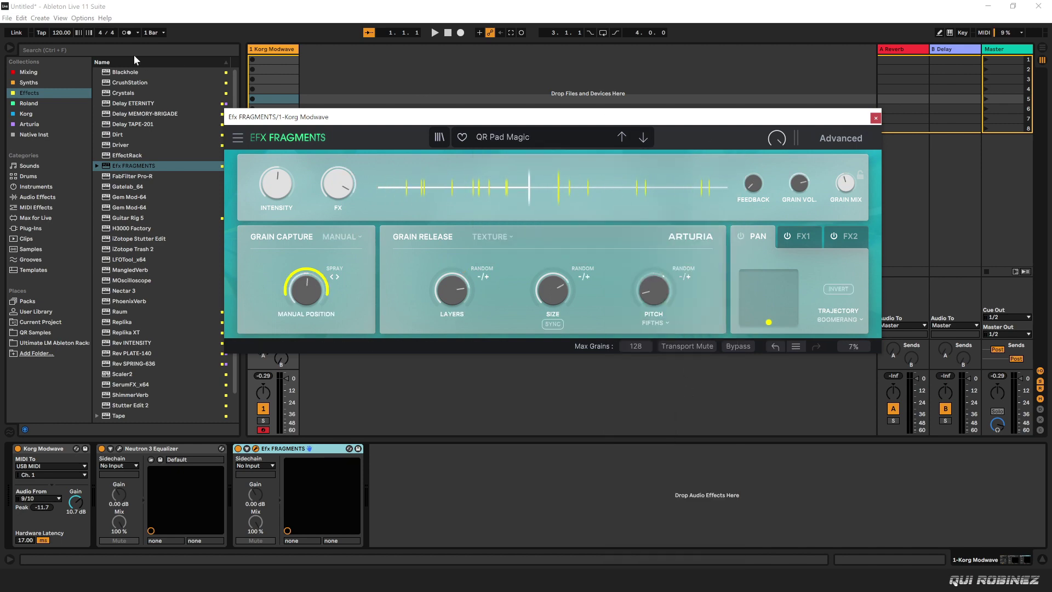
Add EffectRack after Efx FRAGMENTS, load its user preset QR Ambient Micro Delays, and return to the modwave Editor Librarian.
{"action": "left_click_drag", "start_coordinate": [127, 159], "coordinate": [518, 525]}
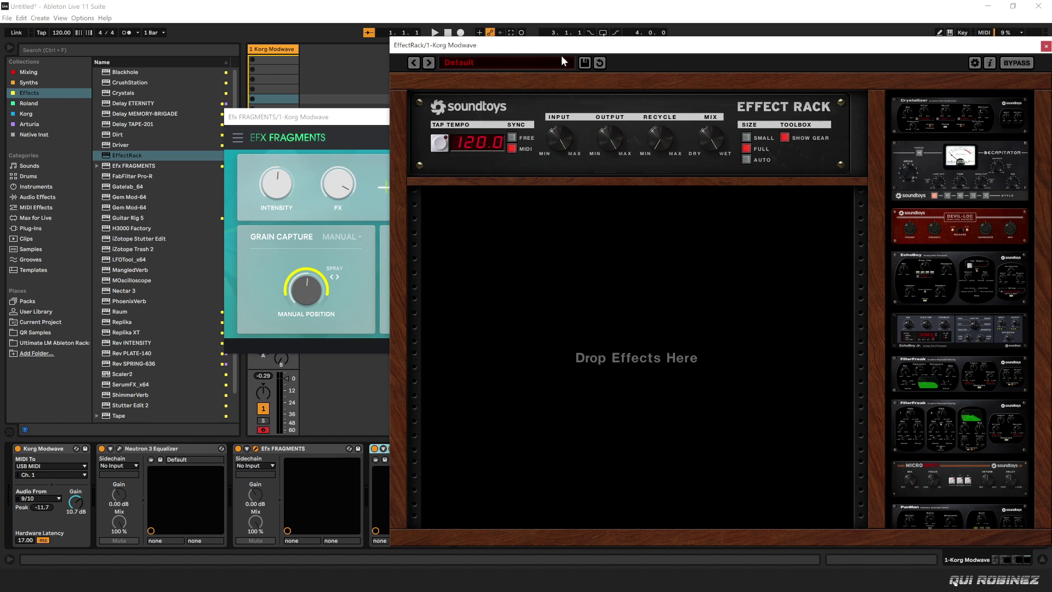
{"action": "left_click", "coordinate": [561, 62]}
{"action": "mouse_move", "coordinate": [509, 202]}
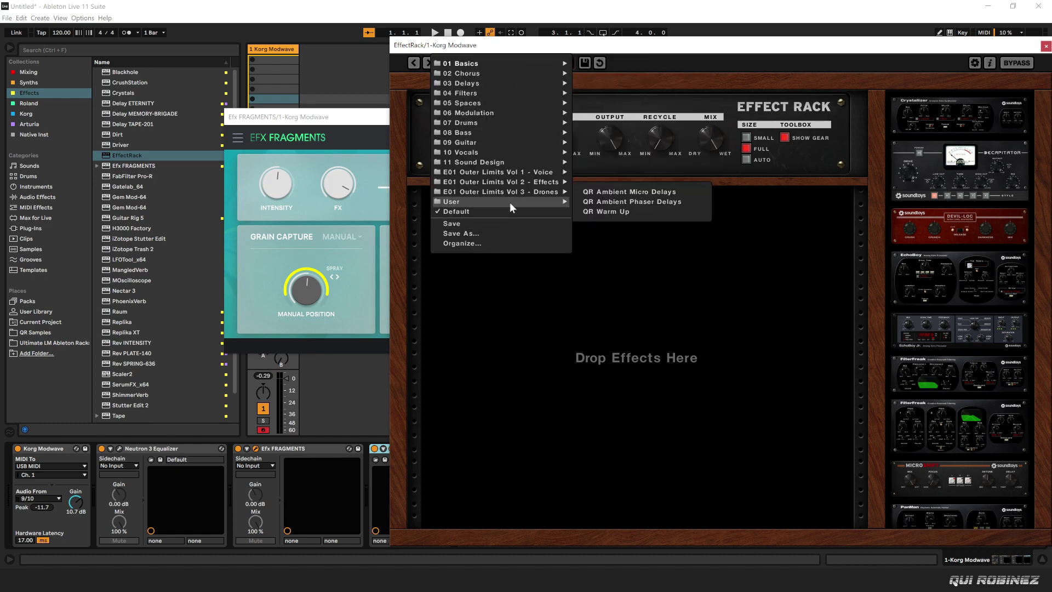
{"action": "left_click", "coordinate": [659, 193]}
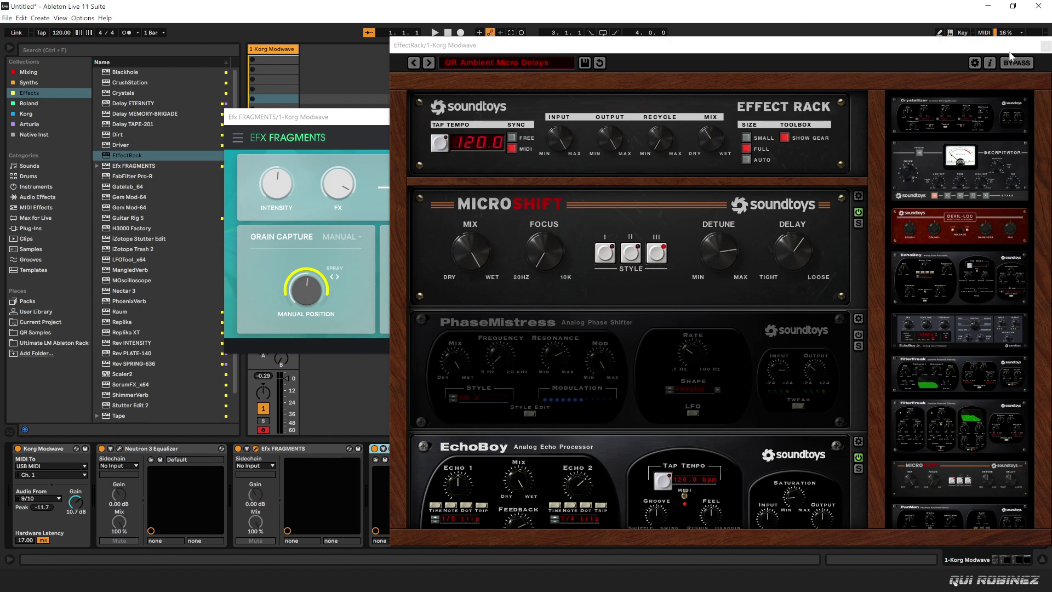
{"action": "left_click_drag", "start_coordinate": [984, 49], "coordinate": [795, 40]}
{"action": "left_click", "coordinate": [857, 37]}
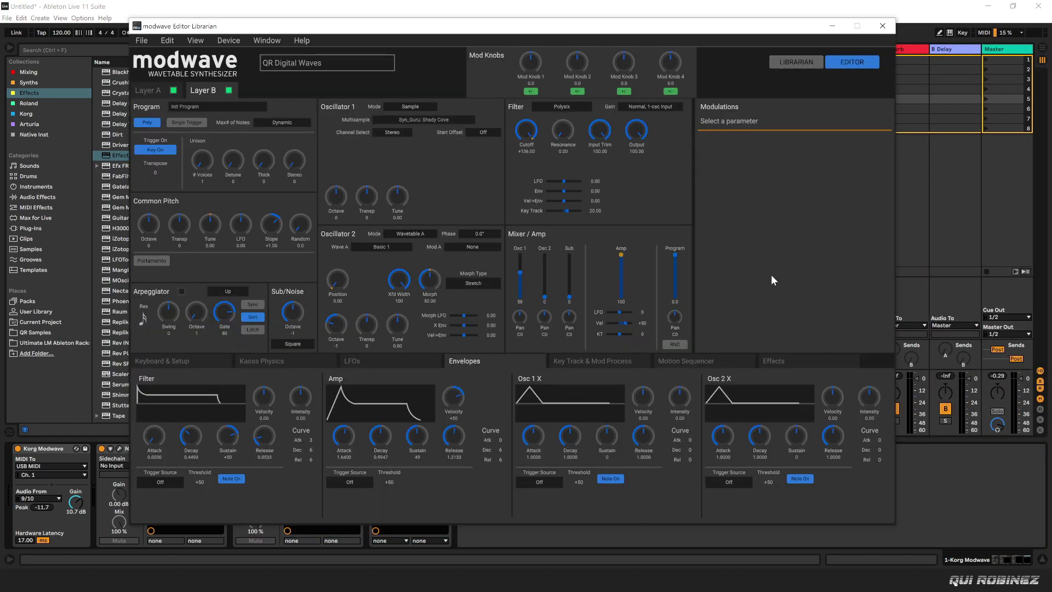